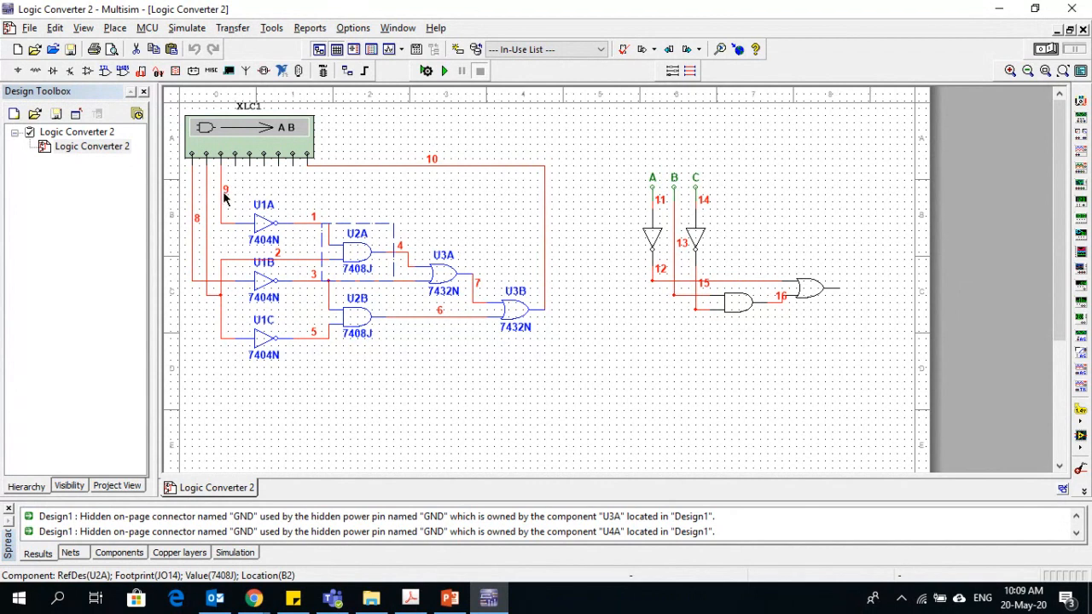
Step: Compare the gates wired to XLC1 with the conversion example slide in PowerPoint, and return to Multisim
left_click_drag(237, 192, 540, 388)
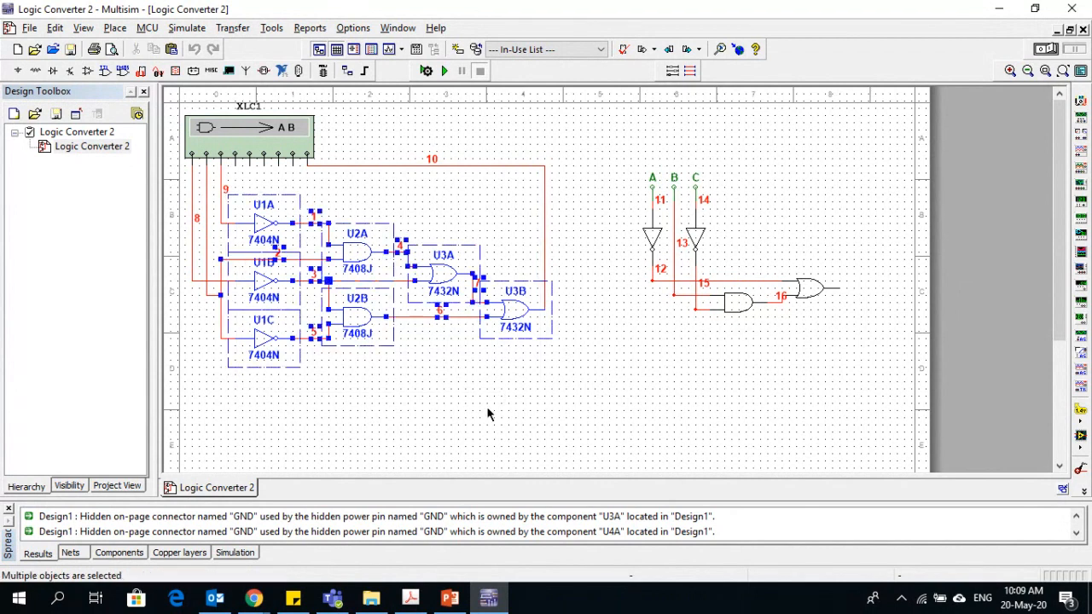
left_click(455, 602)
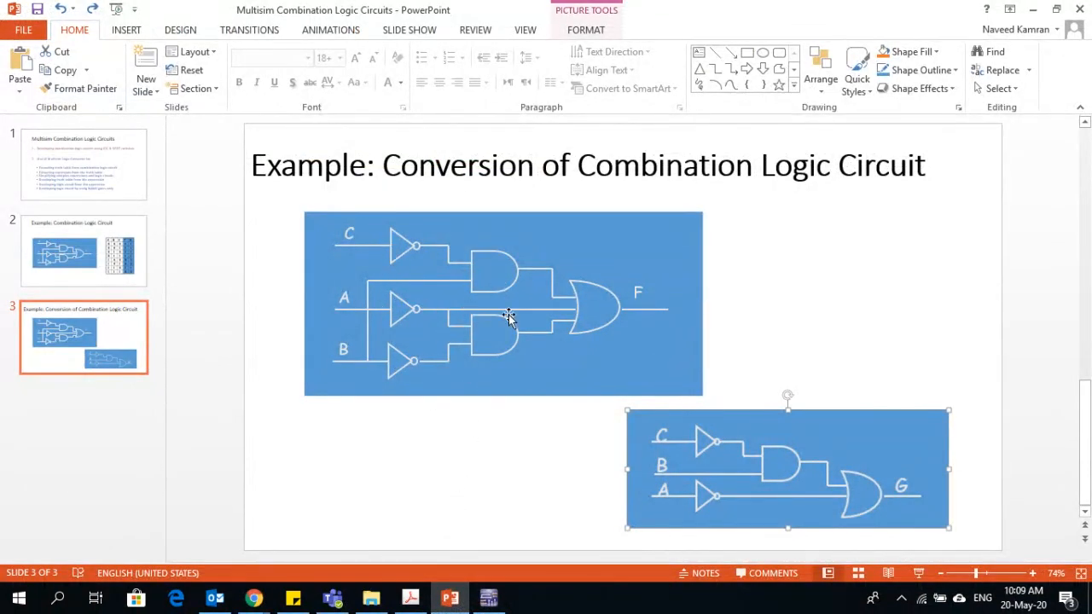
left_click(489, 599)
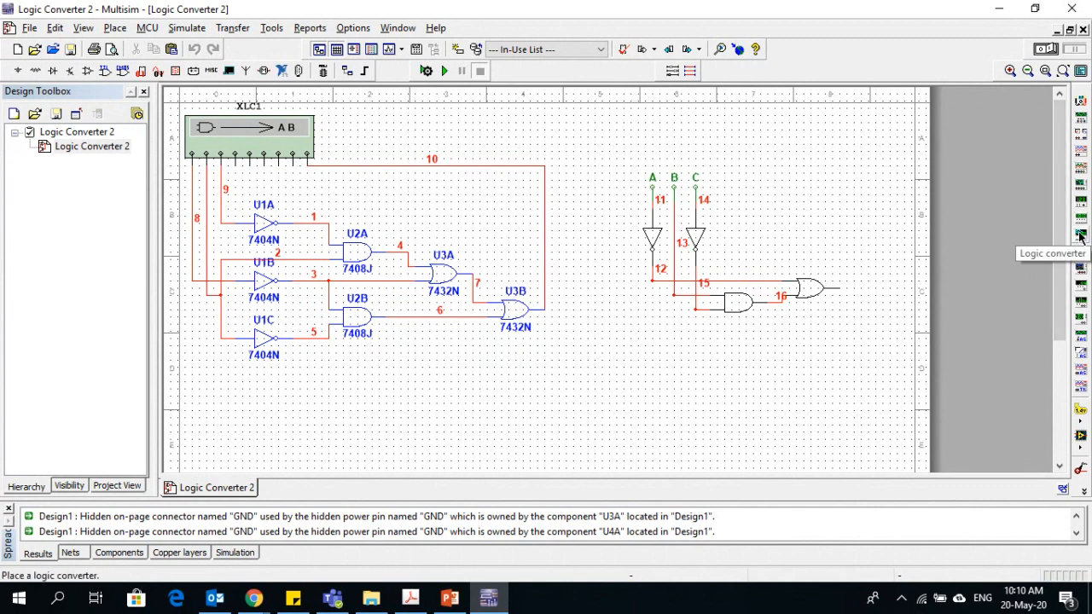
left_click(1079, 234)
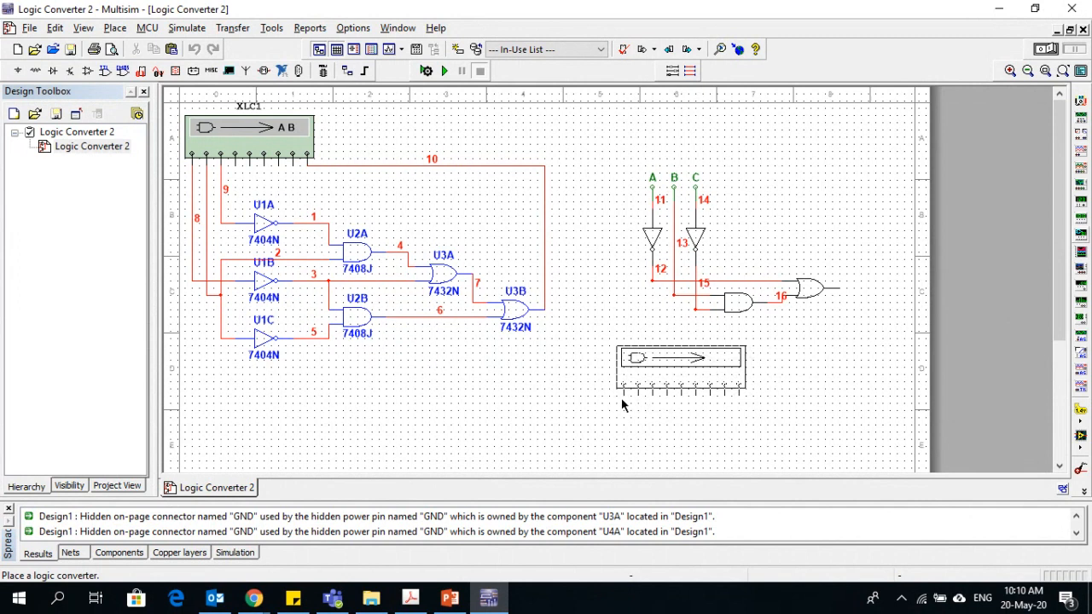
left_click(621, 397)
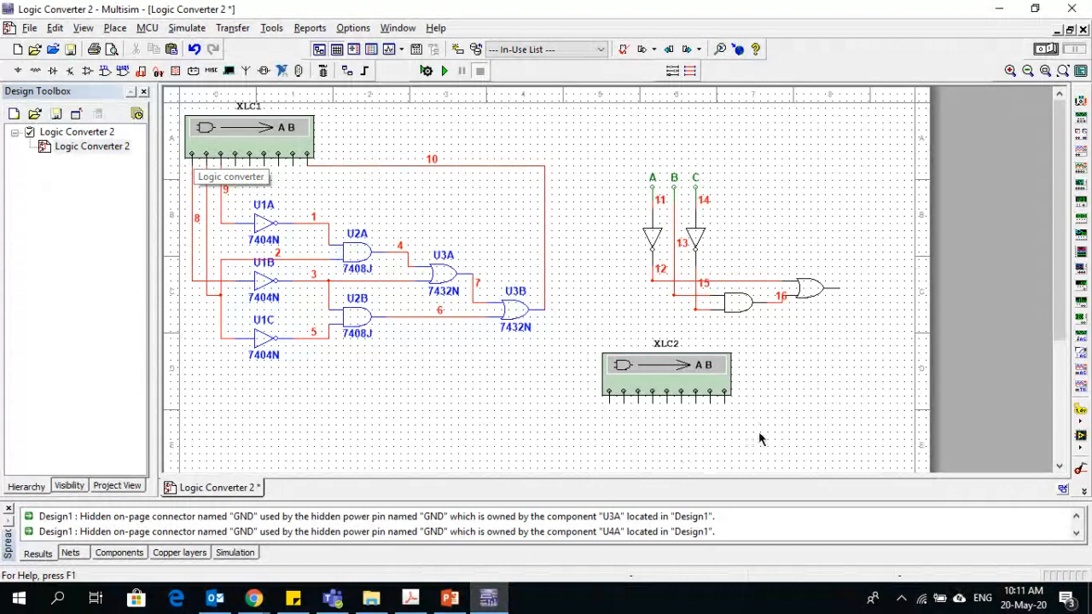
left_click_drag(777, 426, 585, 345)
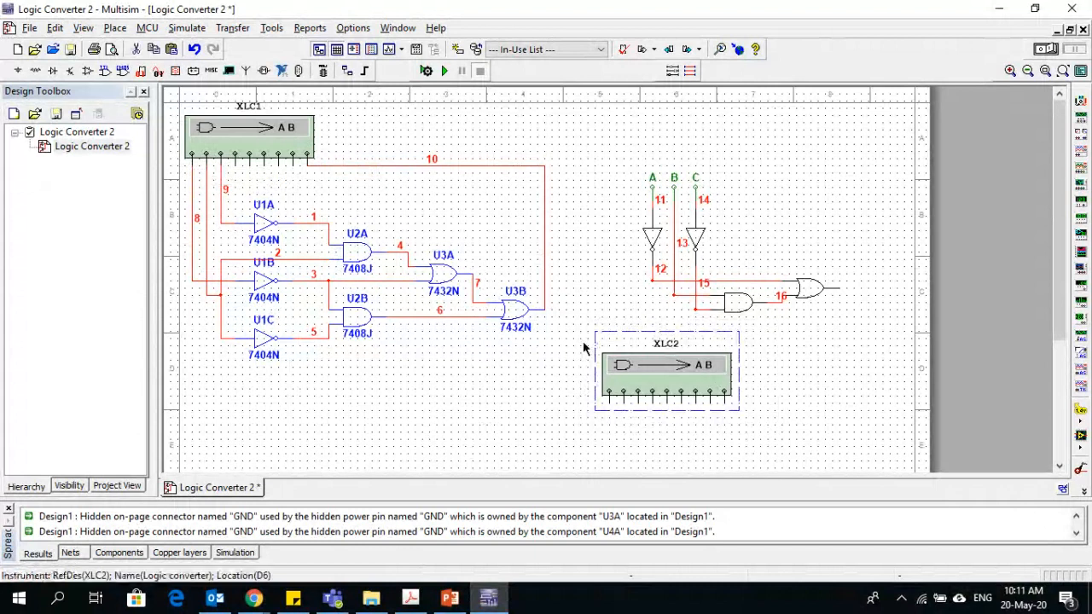
key("Delete")
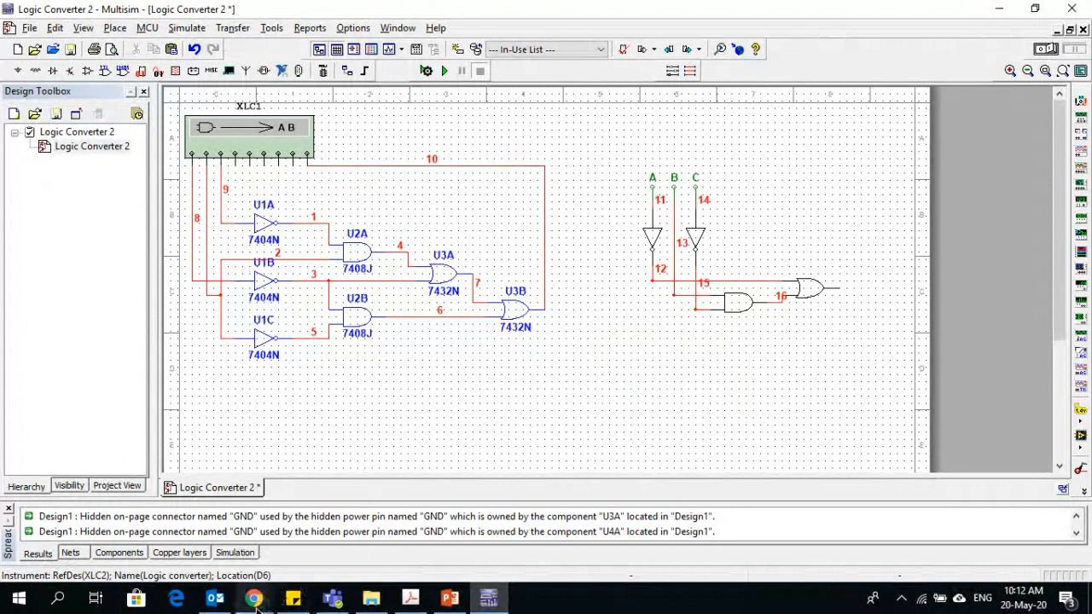
mouse_move(254, 600)
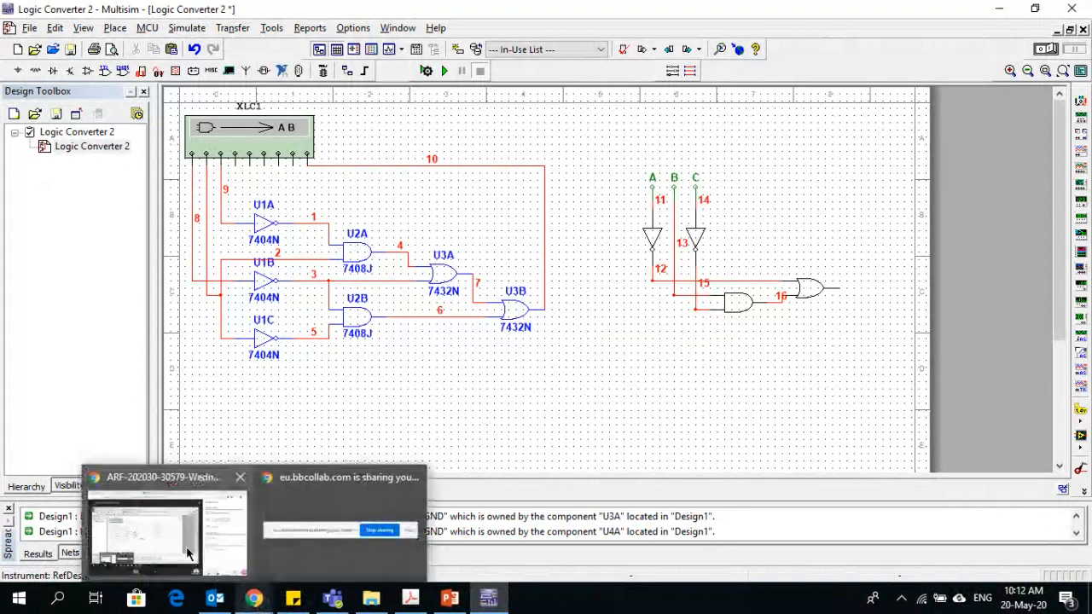
mouse_move(188, 552)
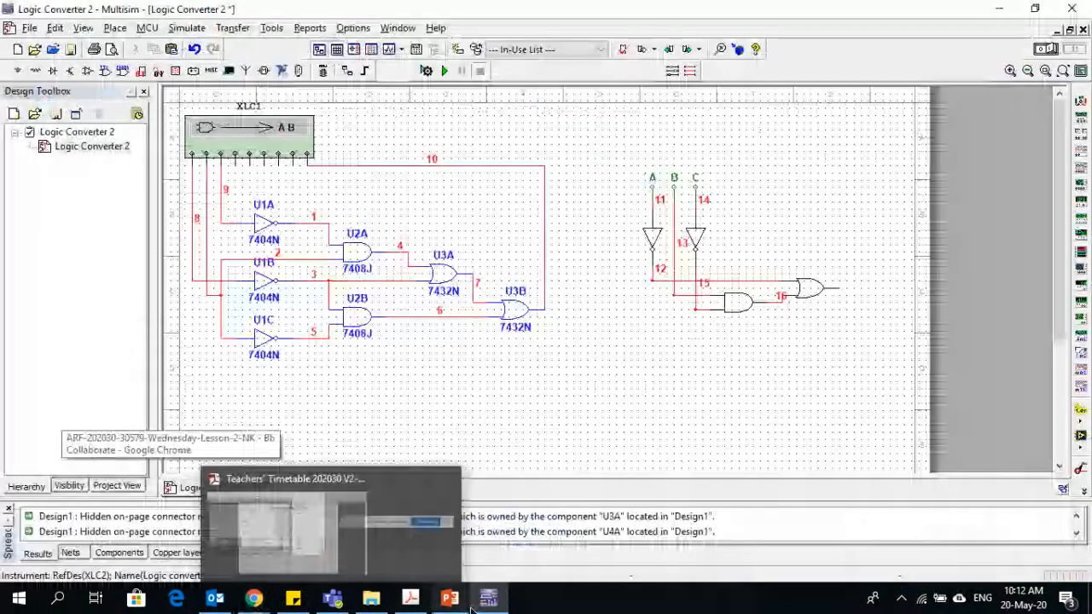
mouse_move(488, 602)
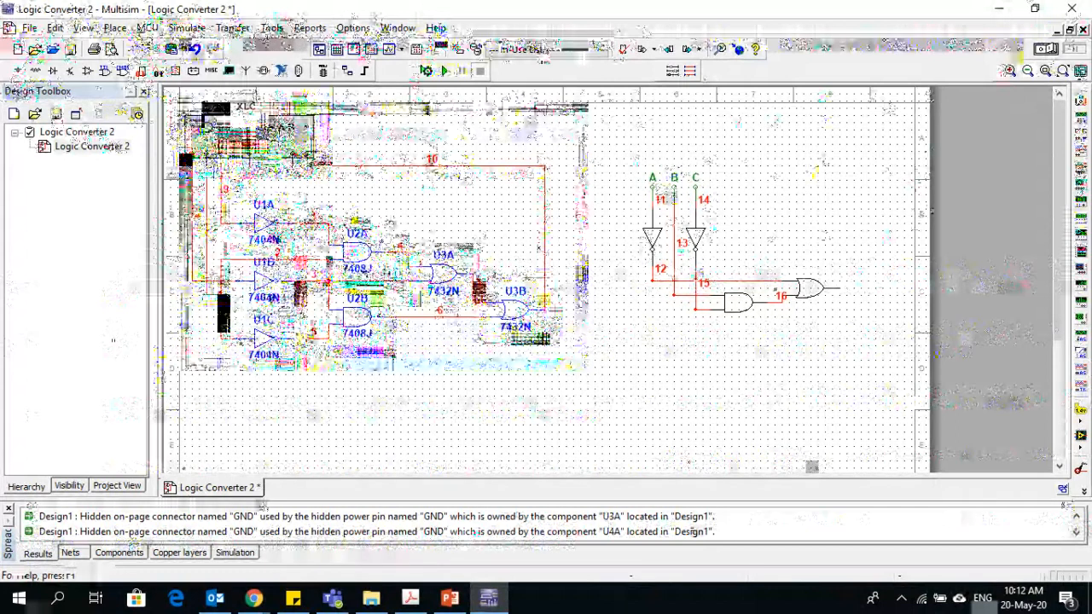
Step: Open logic converter XLC1 and compare its truth table with the one on slide 2 of the PowerPoint presentation
double_click(260, 136)
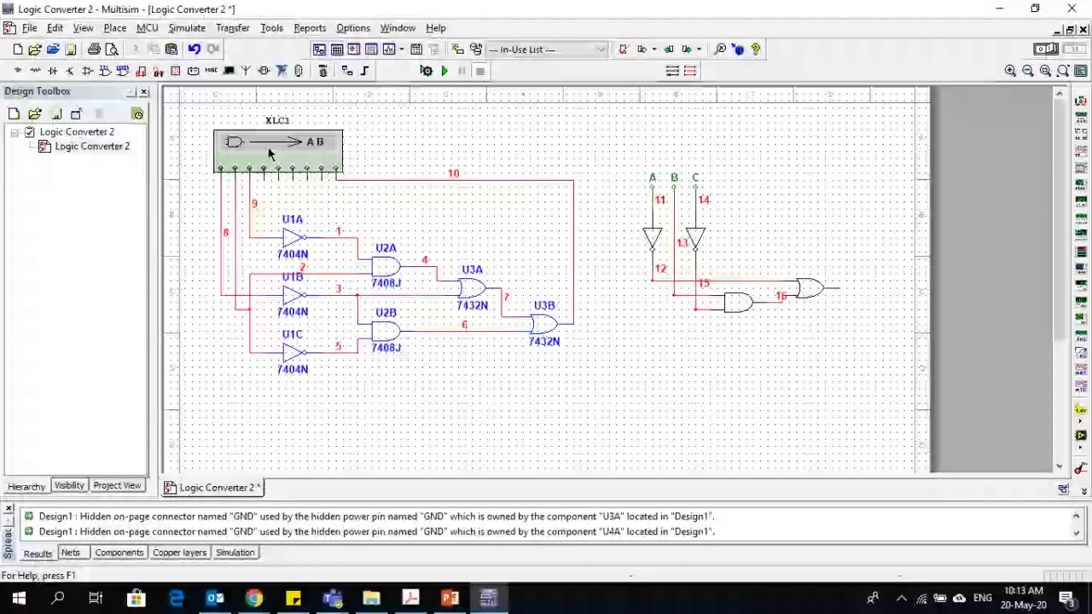
double_click(269, 152)
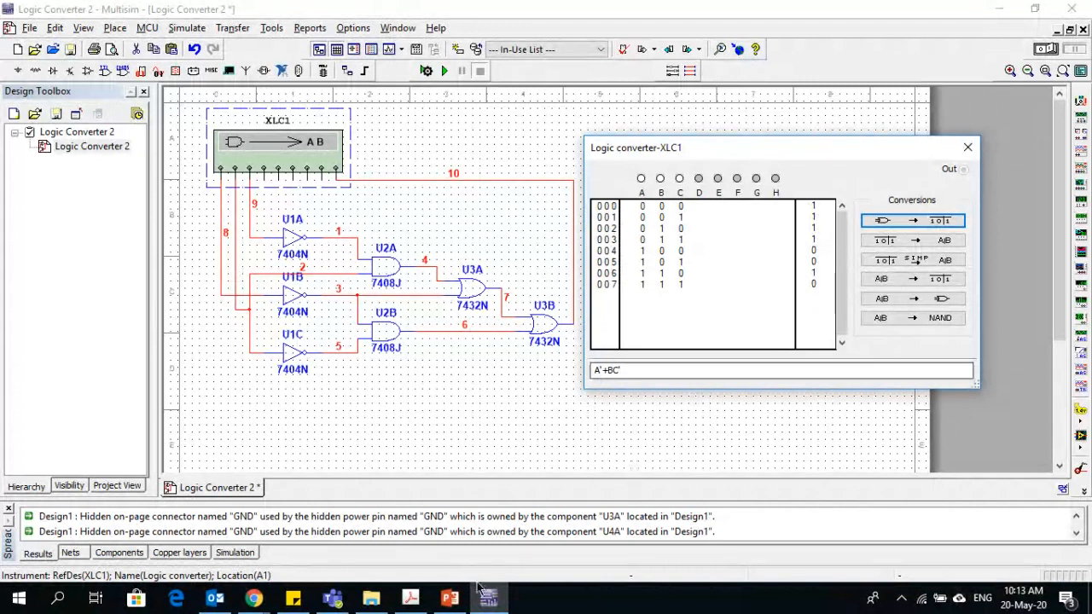
left_click(452, 603)
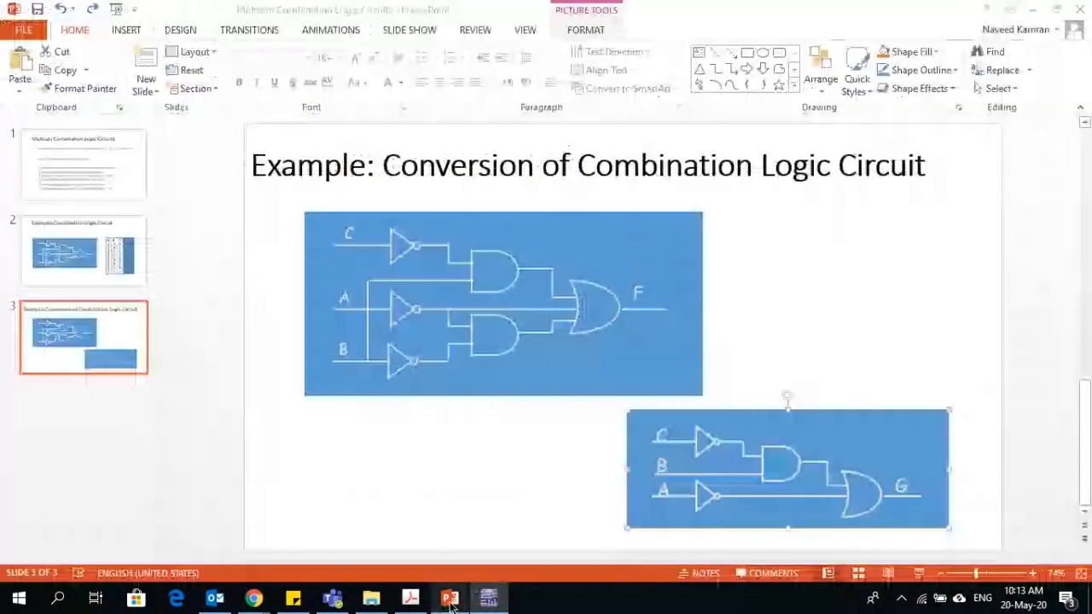
left_click(102, 285)
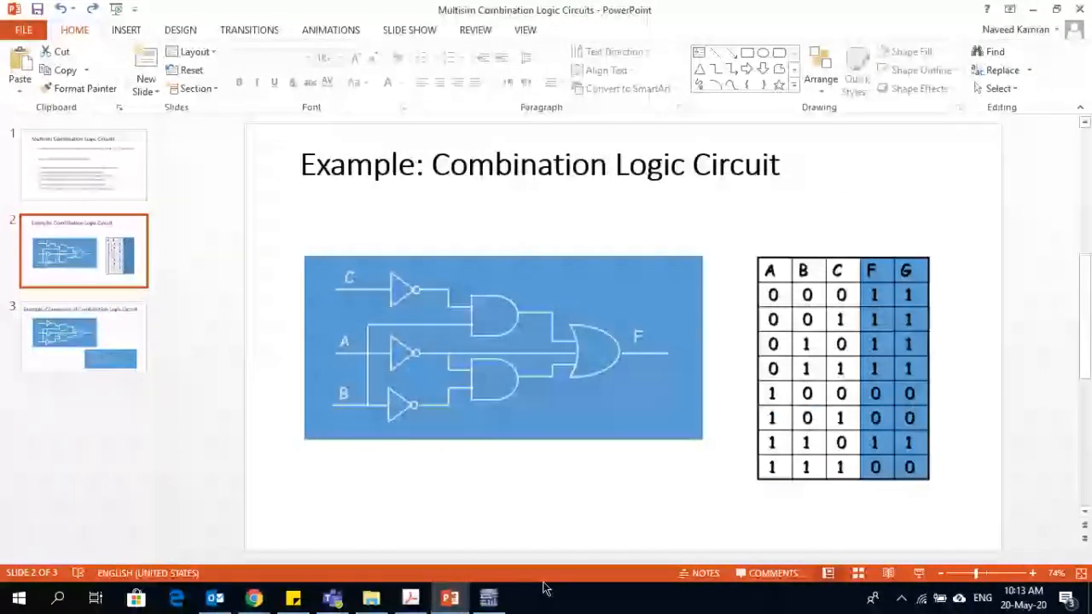
left_click(488, 597)
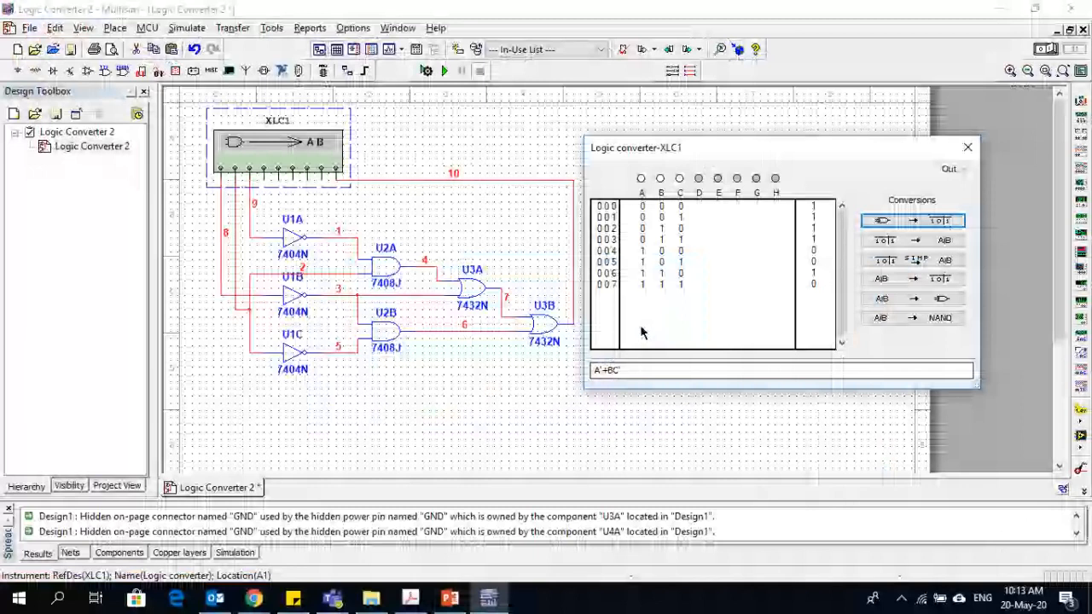
Step: Place the XLC1 converter window clear of the circuit it is wired to and convert the circuit to a truth table
left_click_drag(683, 147, 612, 130)
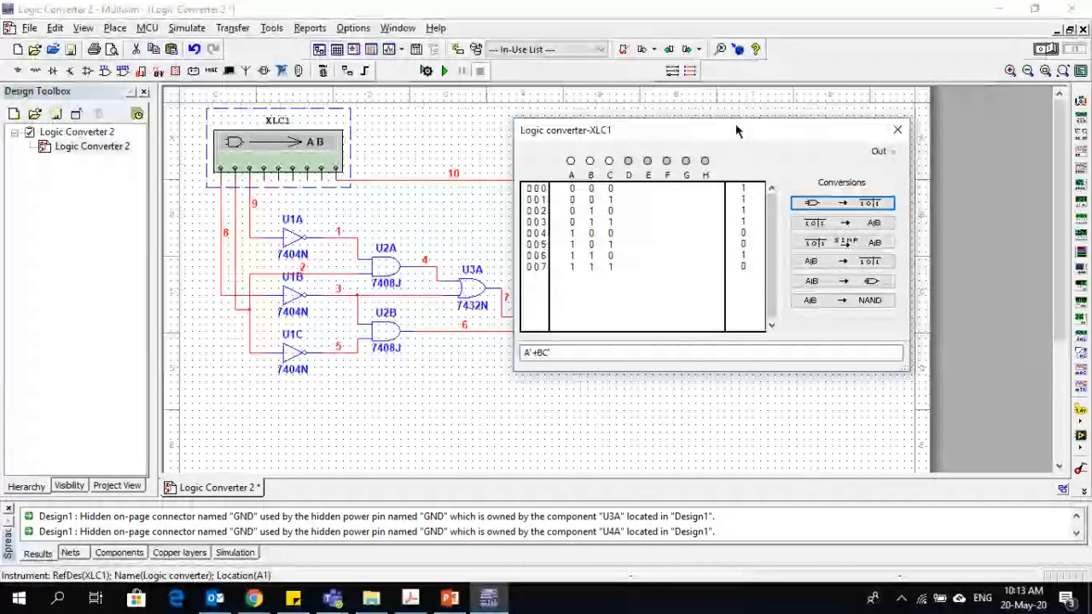
left_click_drag(737, 130, 777, 108)
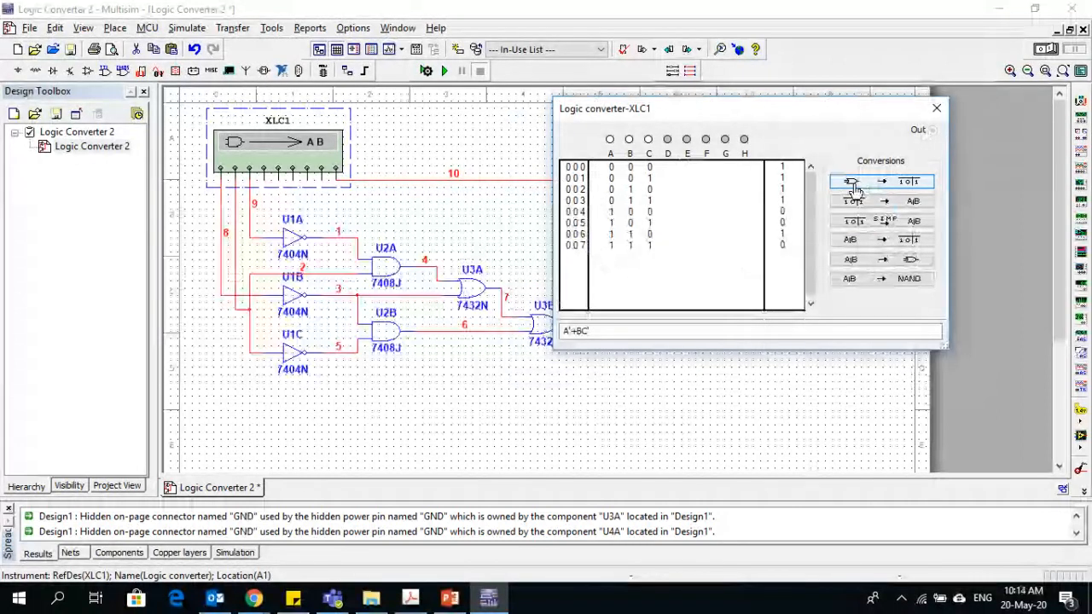
left_click(852, 182)
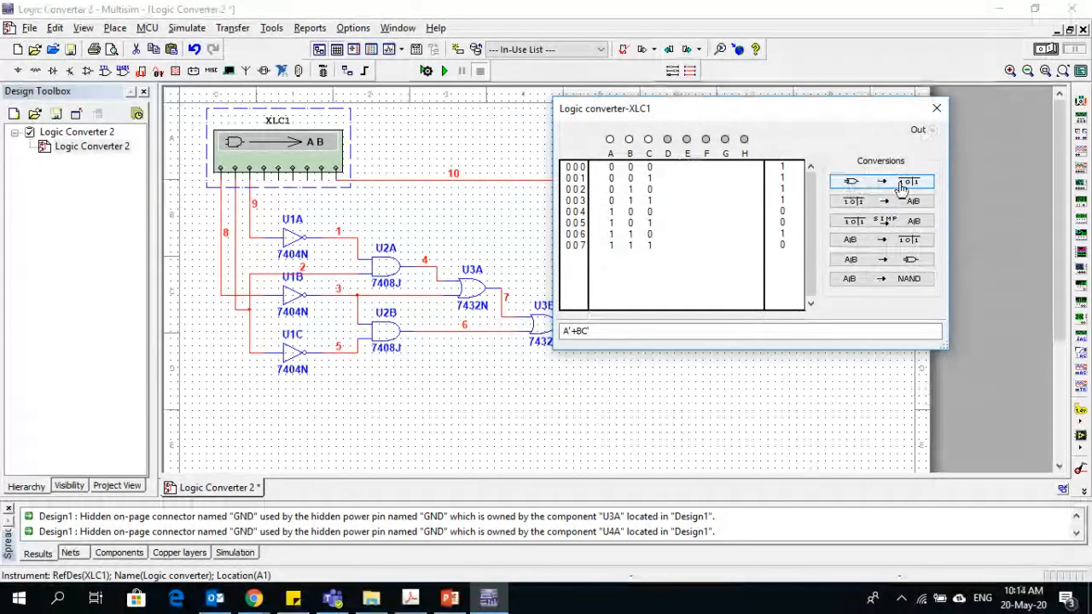
left_click_drag(743, 113, 840, 127)
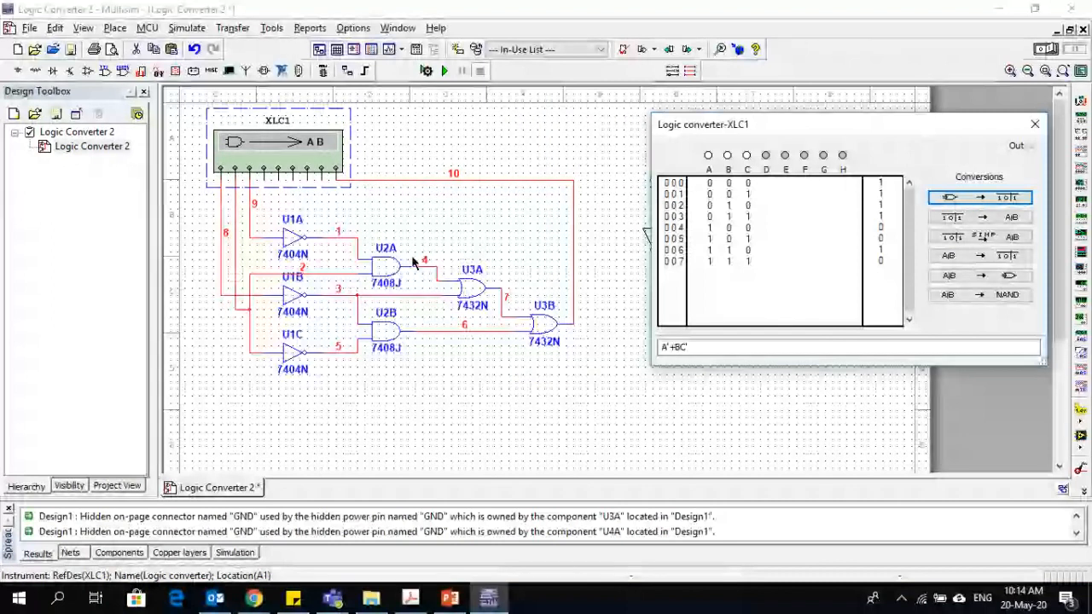
left_click(962, 204)
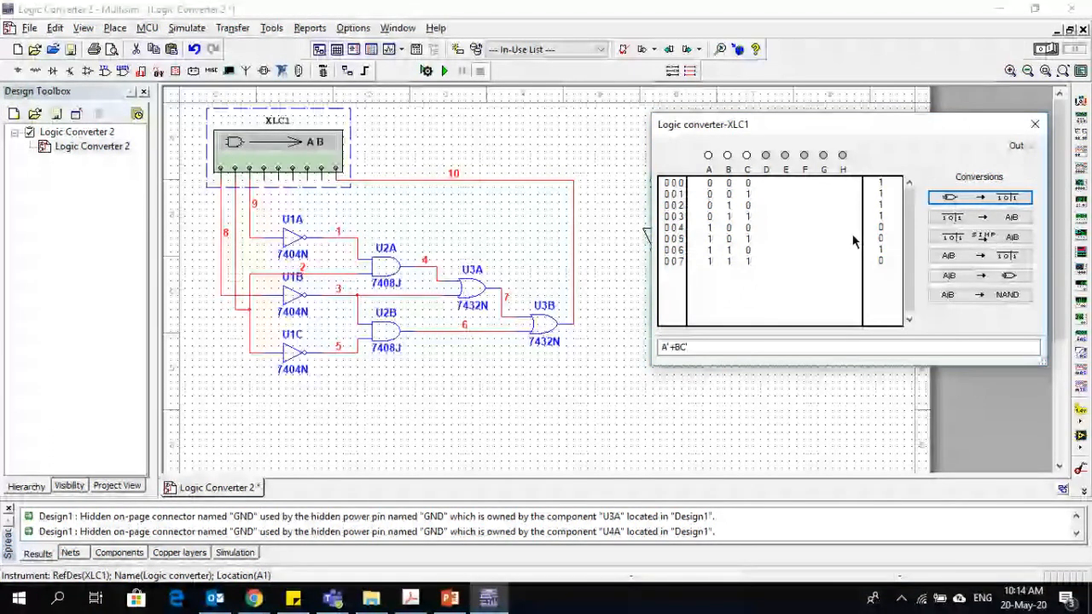
left_click(949, 199)
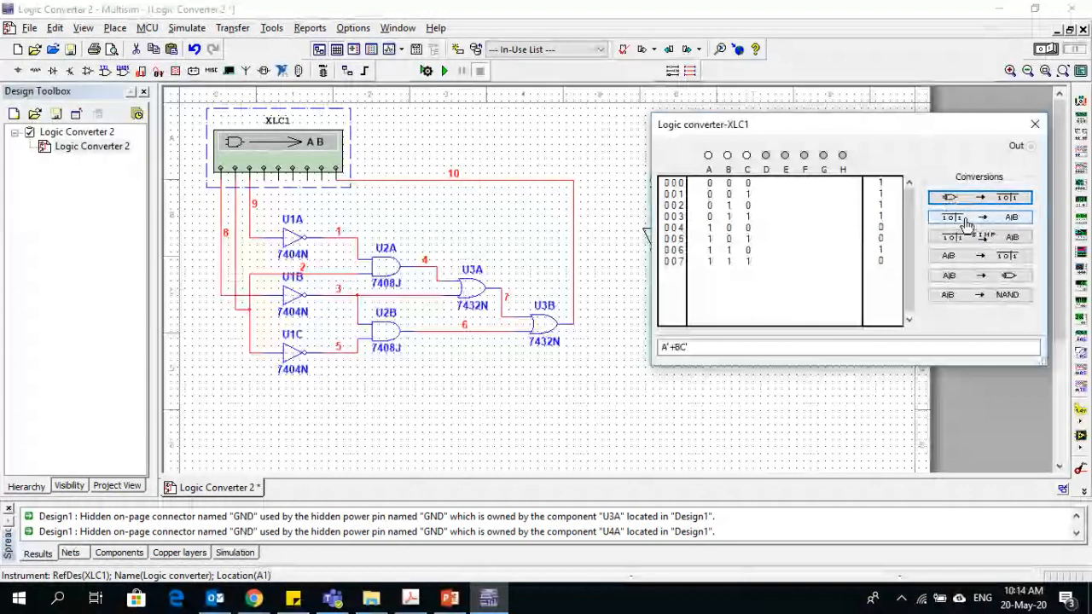
Step: Convert the truth table in XLC1 to its unsimplified Boolean expression
left_click(967, 223)
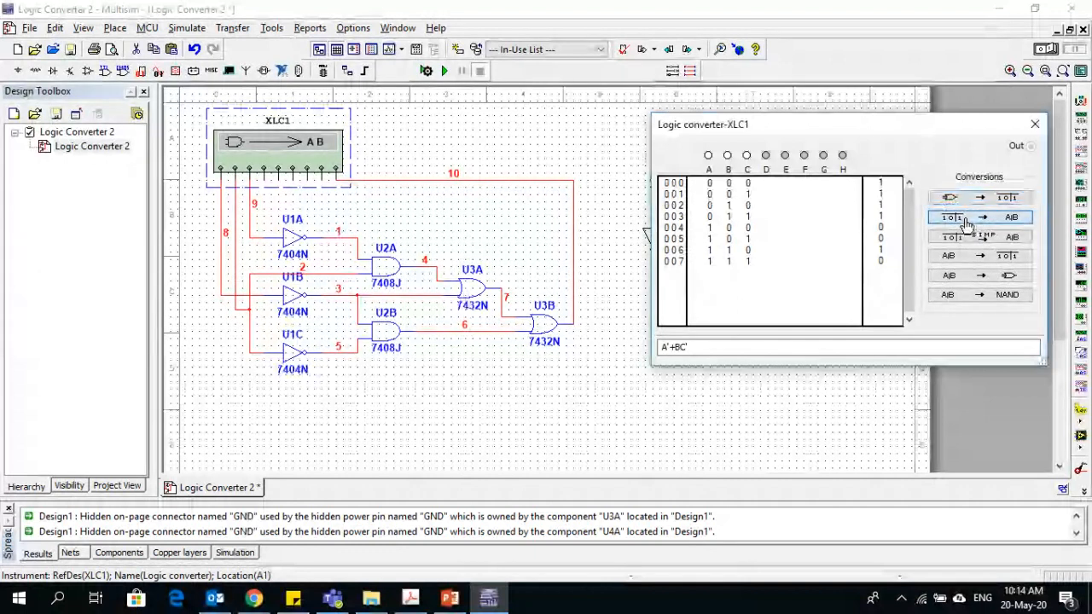
left_click(966, 224)
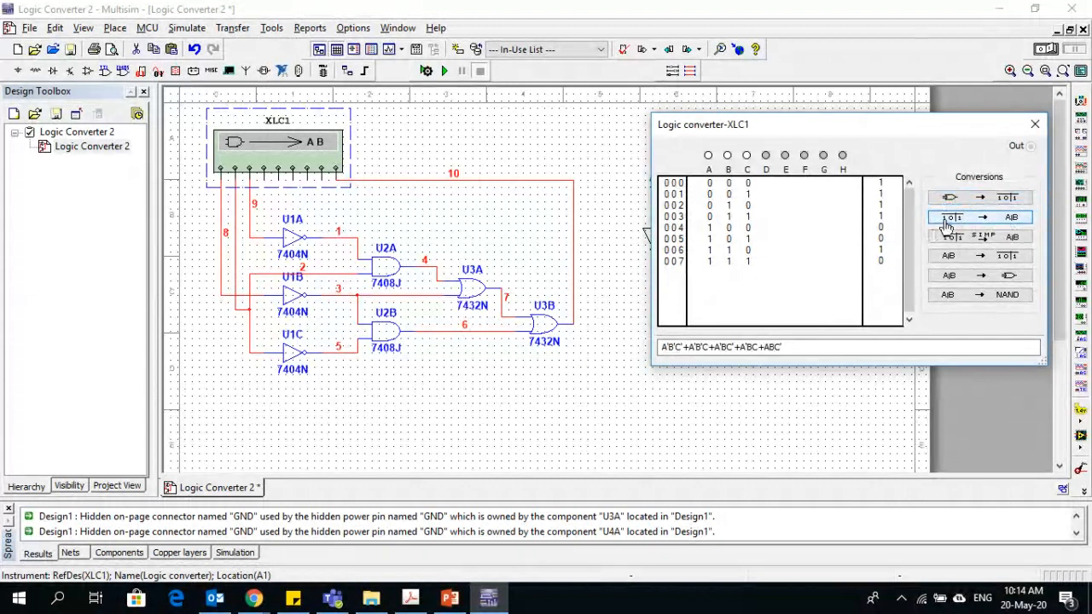
Step: Examine the terms of the unsimplified Boolean expression in XLC1 against the truth table and the circuit
left_click(789, 346)
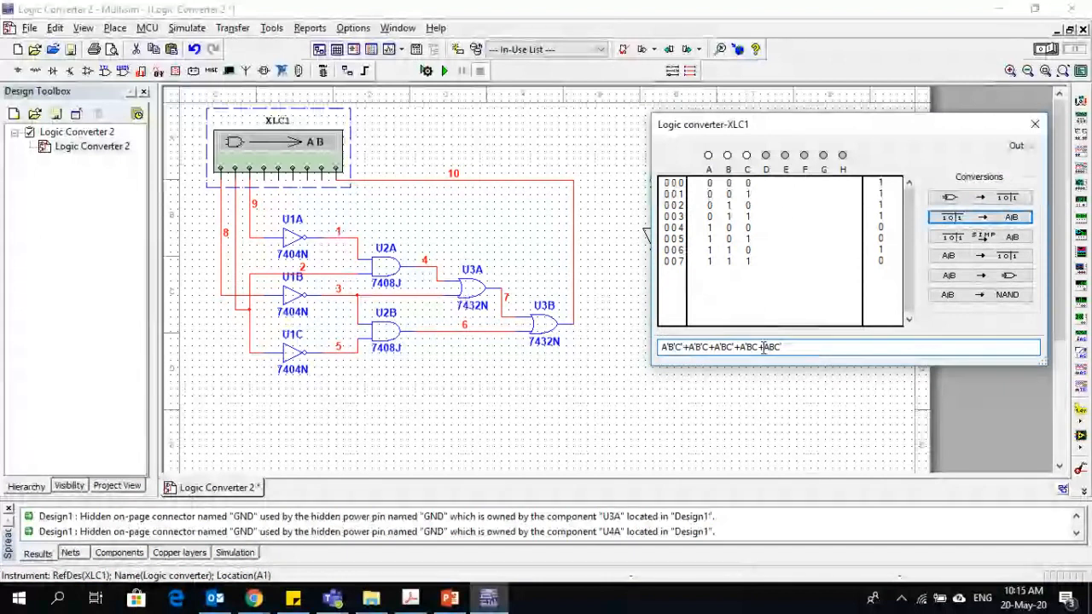
key("BackSpace")
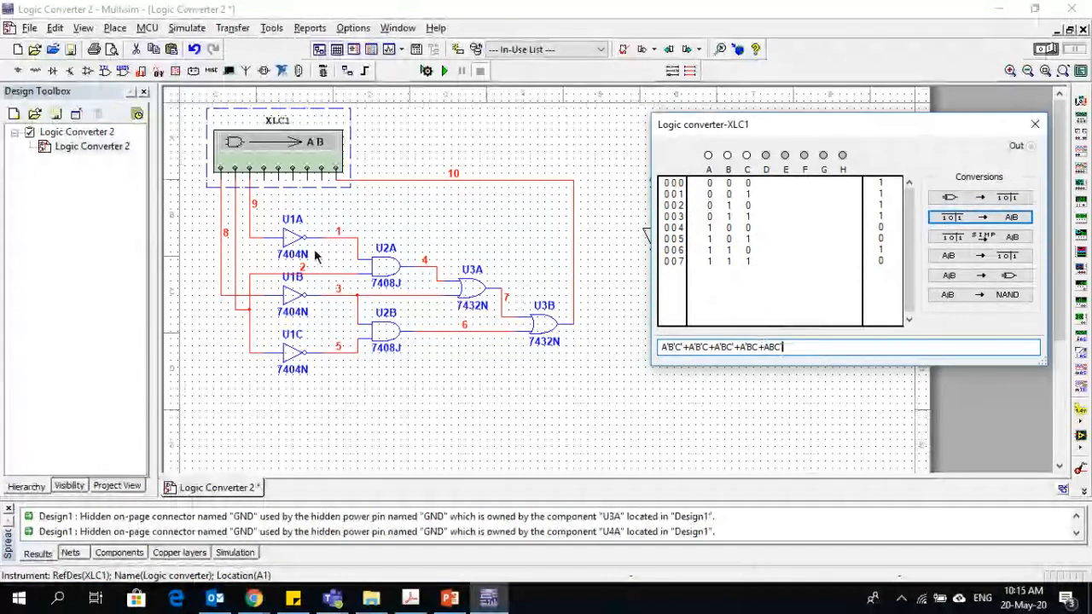
type("'")
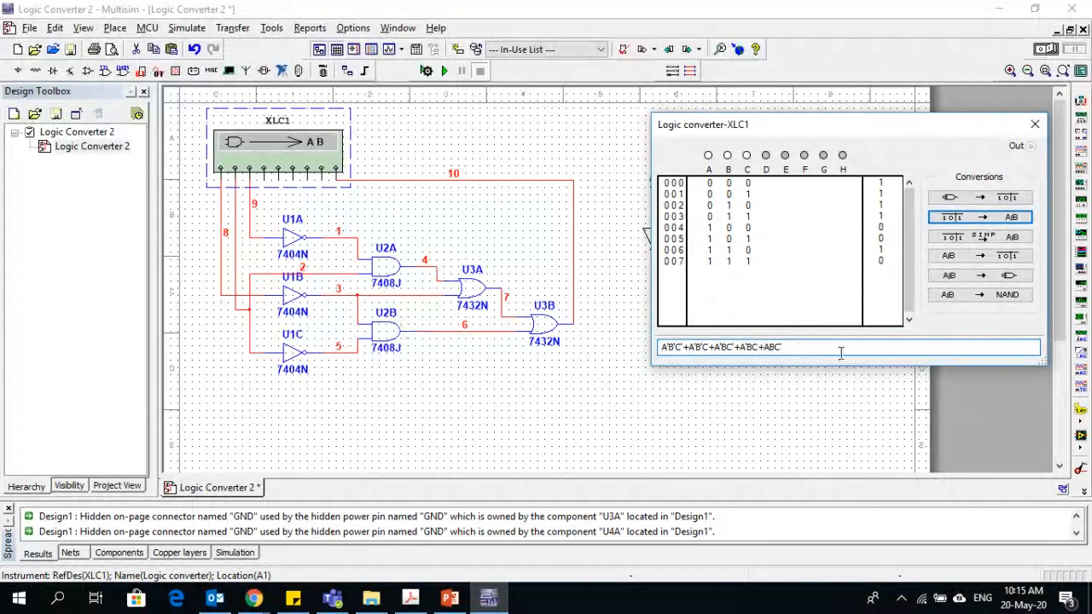
key("BackSpace")
type("'")
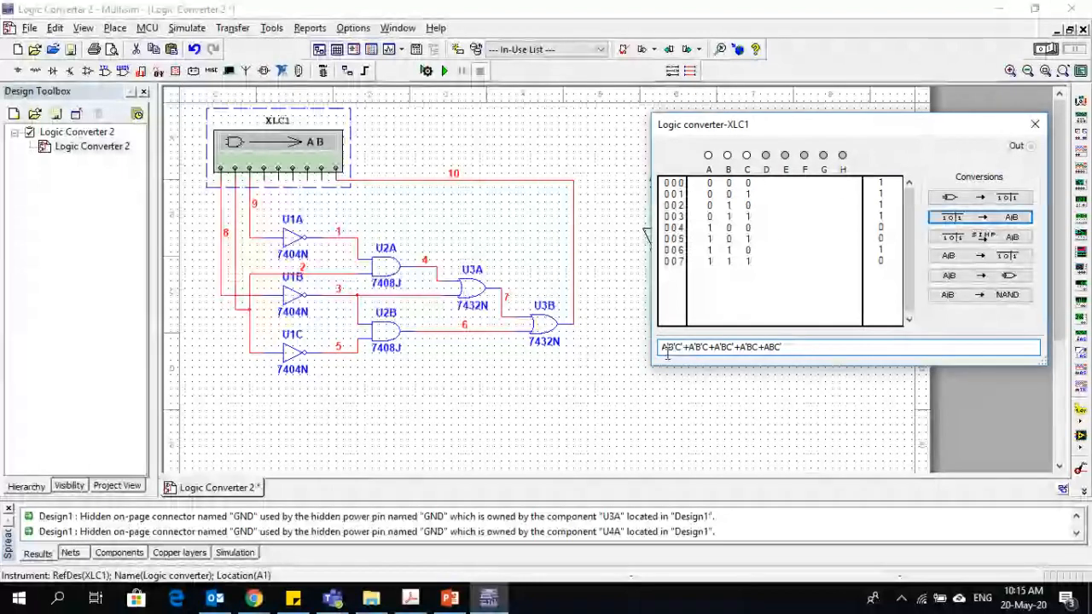
key("BackSpace")
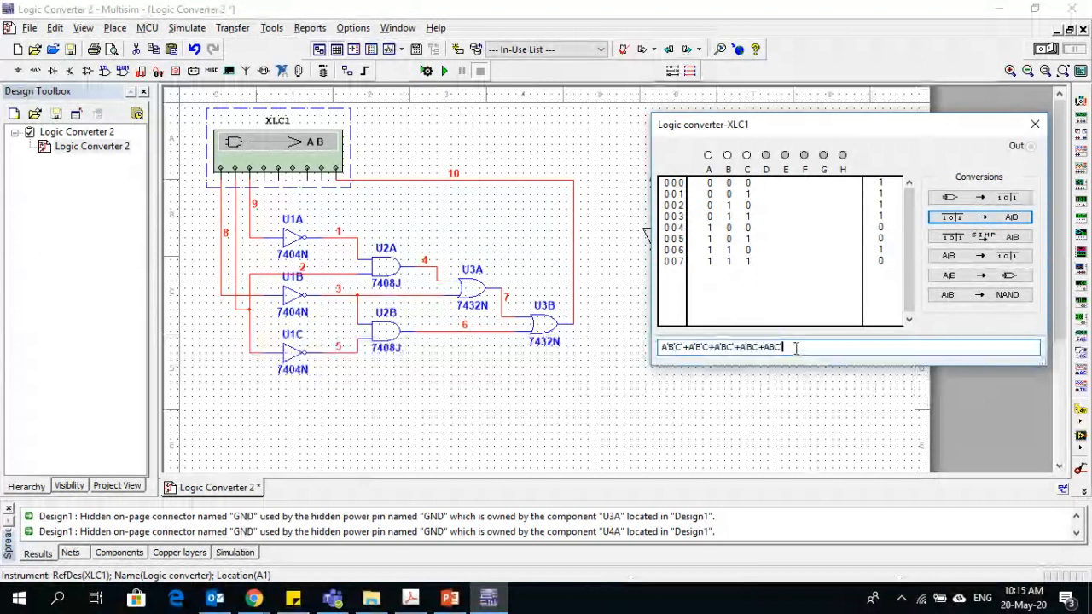
left_click_drag(795, 347, 661, 347)
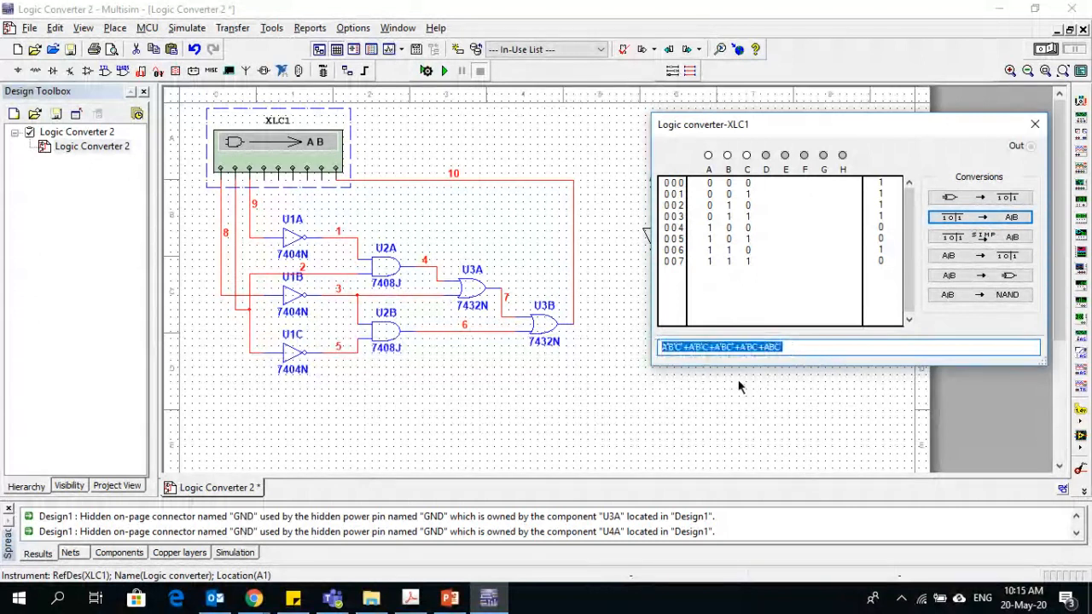
left_click(827, 347)
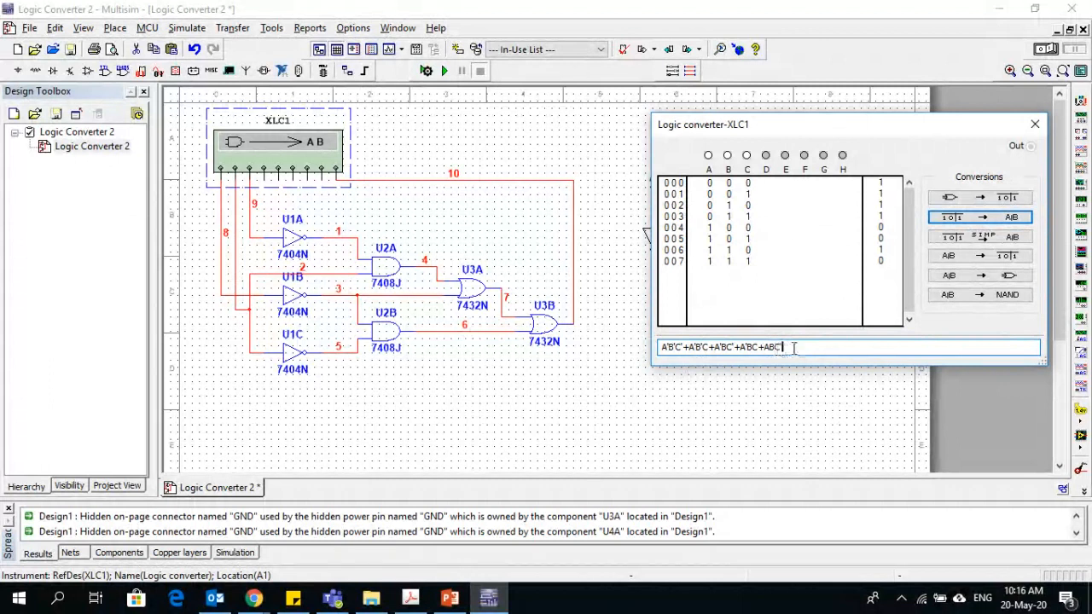
left_click_drag(786, 348, 656, 354)
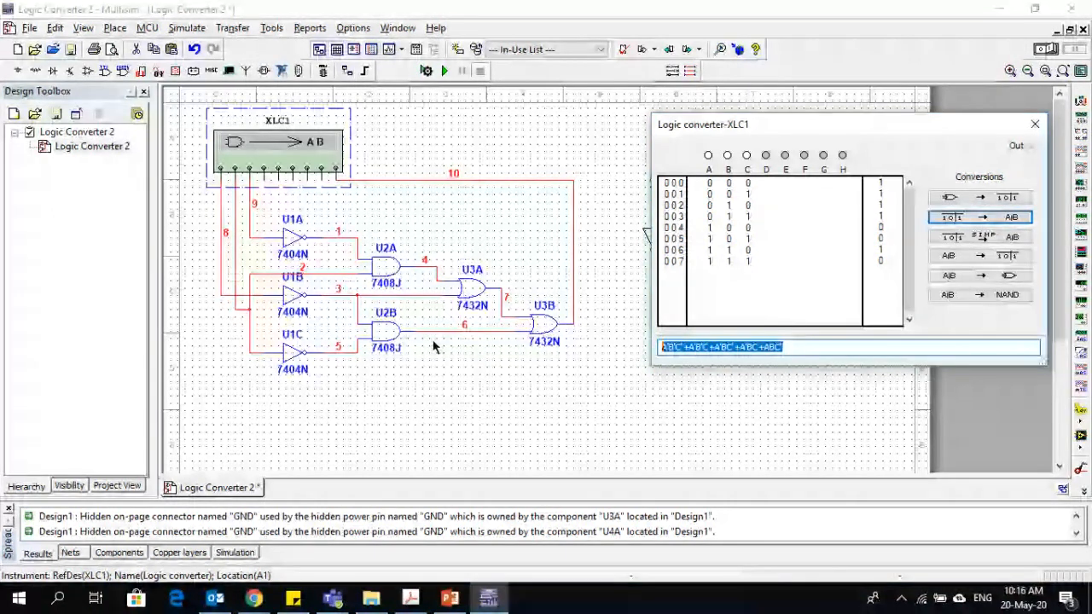
left_click(863, 346)
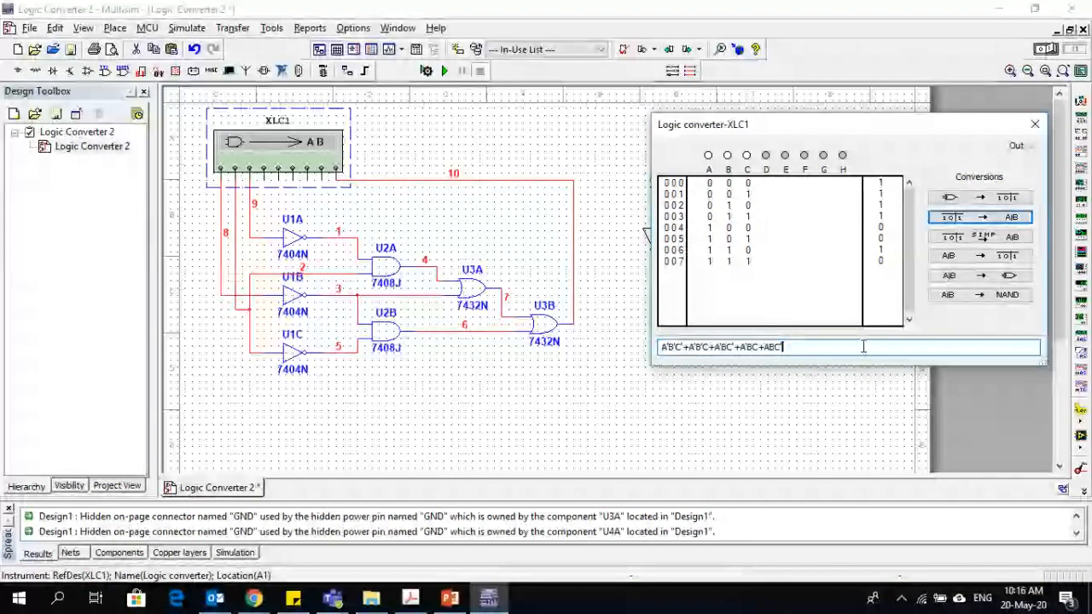
Step: Convert the truth table to a simplified Boolean expression, and convert it back to the full unsimplified expression for comparison
left_click(985, 241)
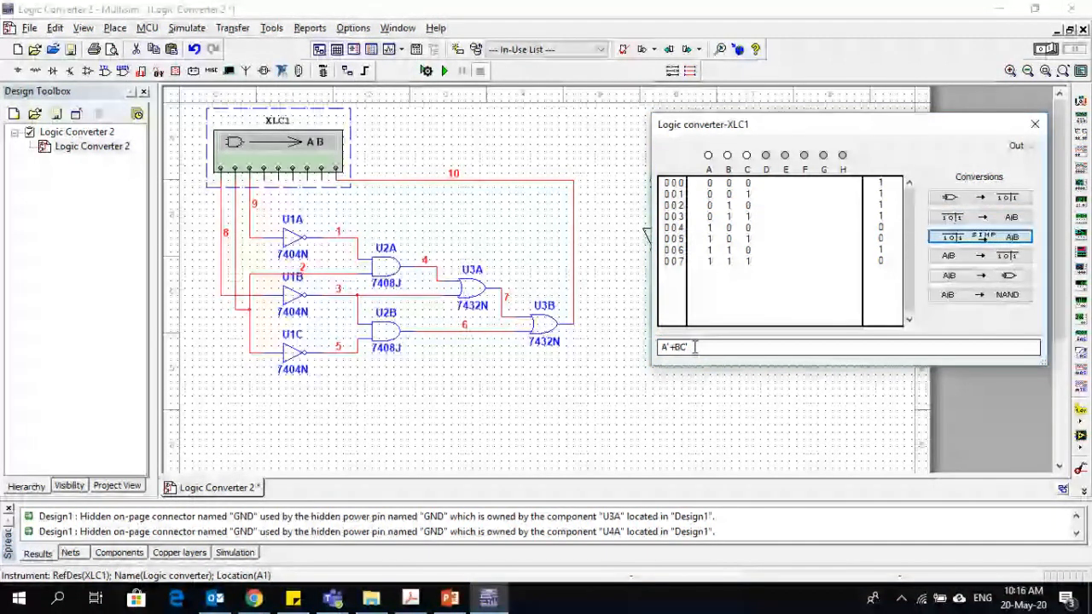
left_click(704, 346)
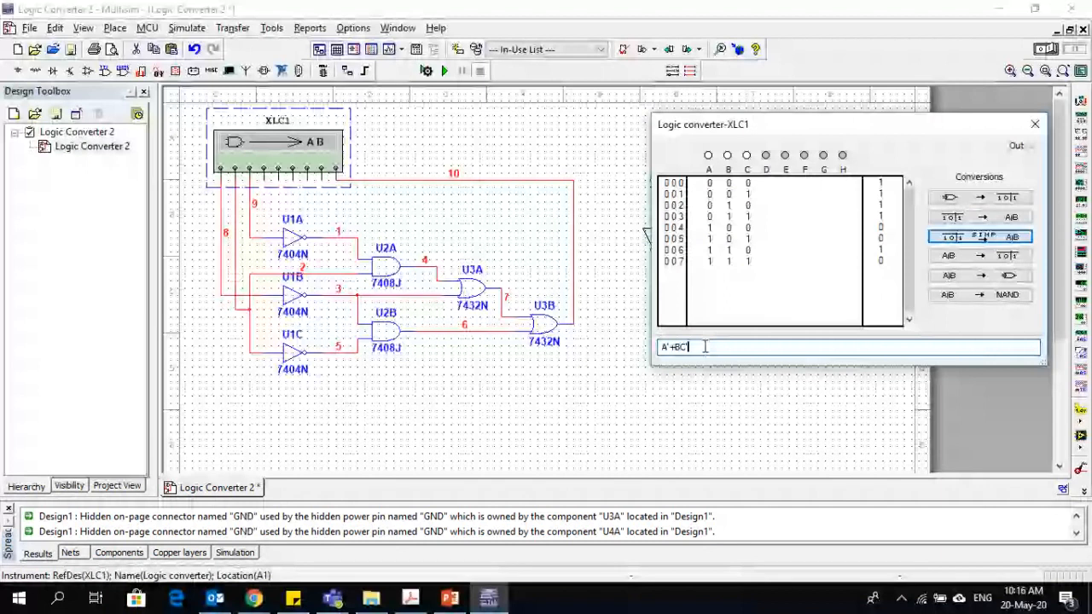
left_click(955, 218)
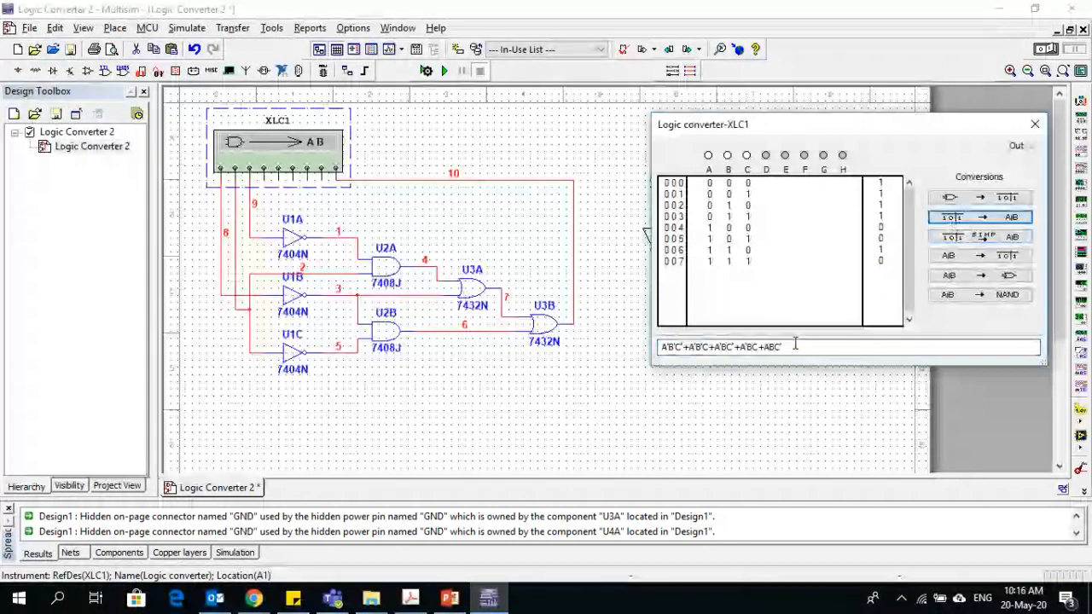
Step: Convert the truth table to the simplified expression A'+BC' and generate a gate circuit from it
left_click(948, 240)
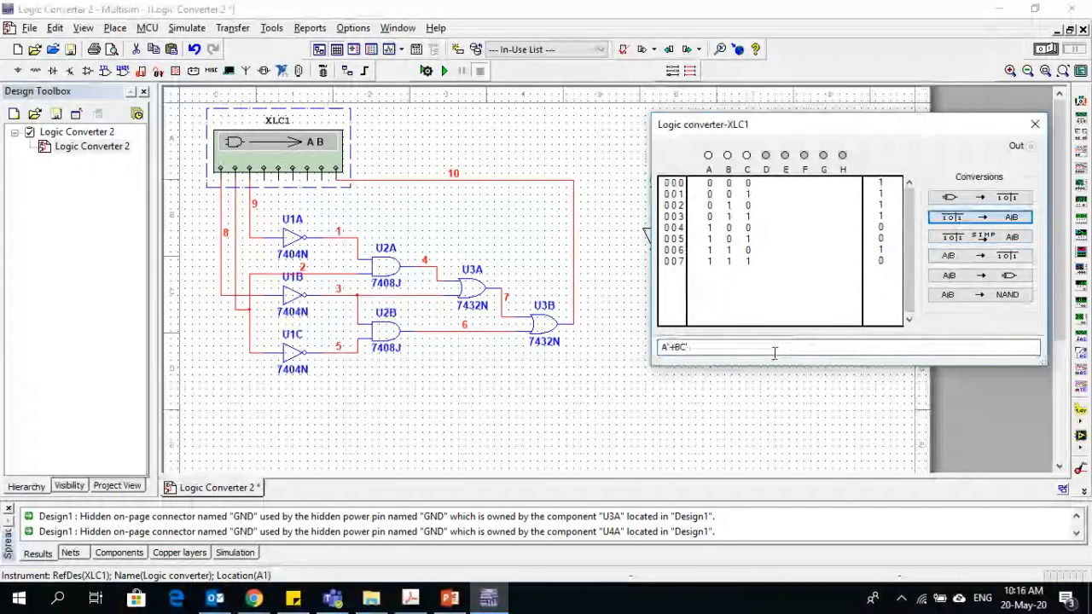
left_click(977, 265)
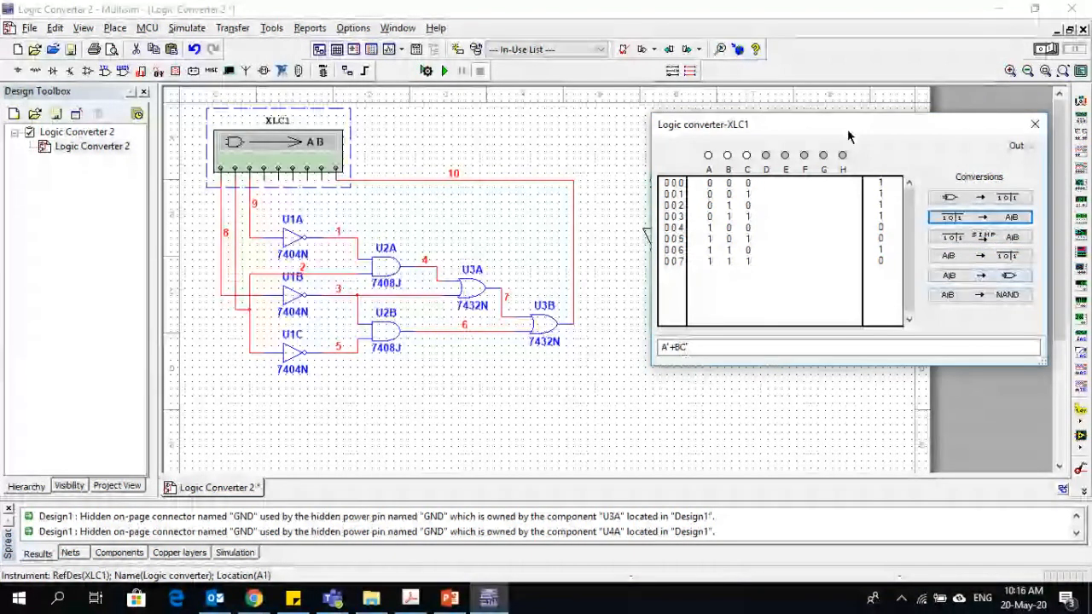
left_click(977, 277)
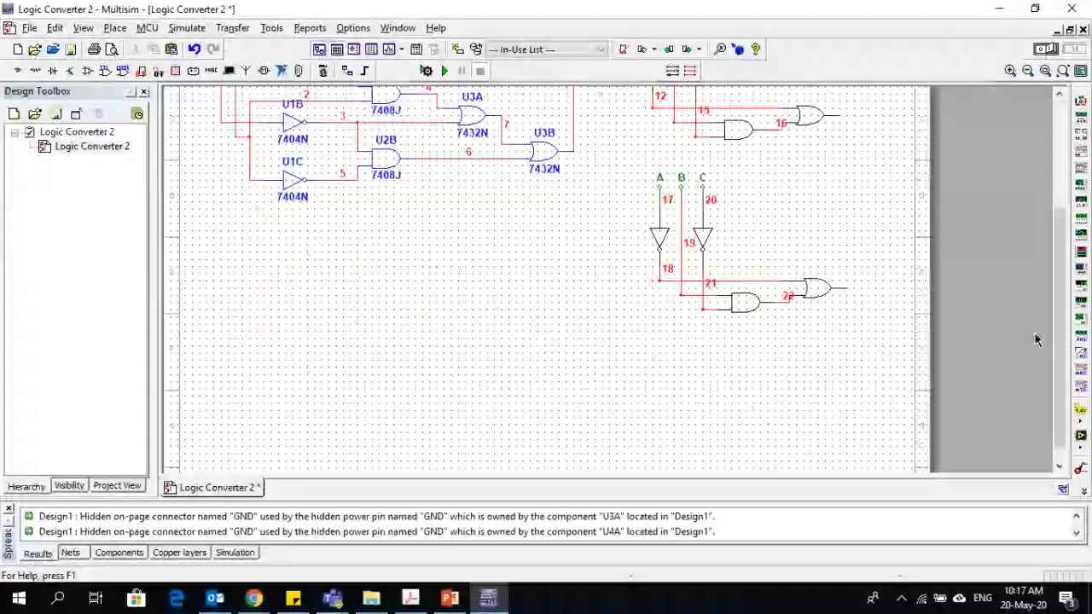
Step: Delete the lower duplicate of the generated gate circuit, keeping the upper copy beside the original circuit
scroll(1034, 332, "up", 3)
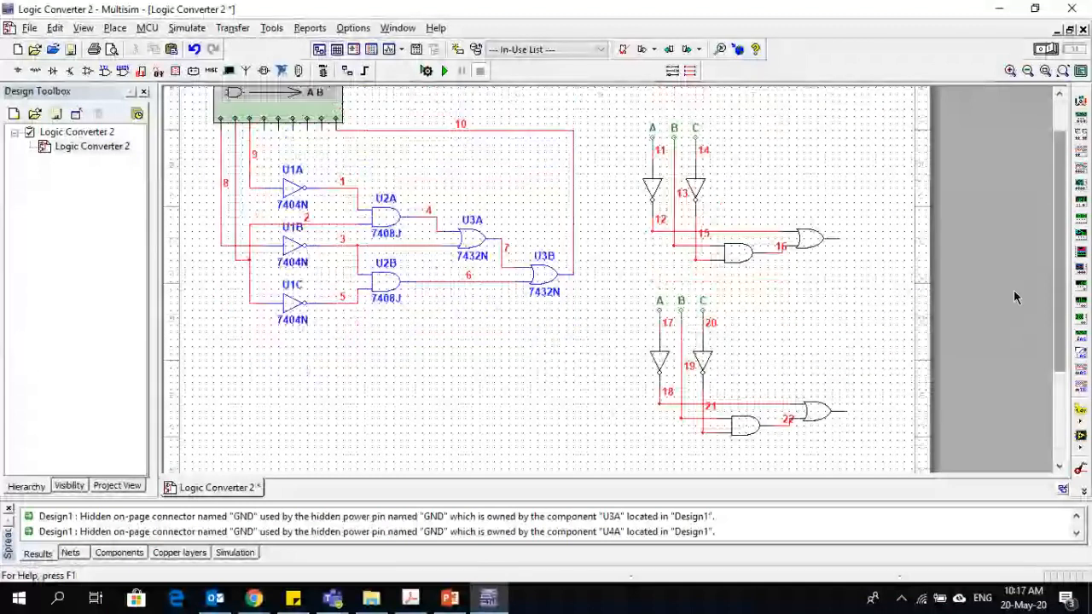
left_click(703, 198)
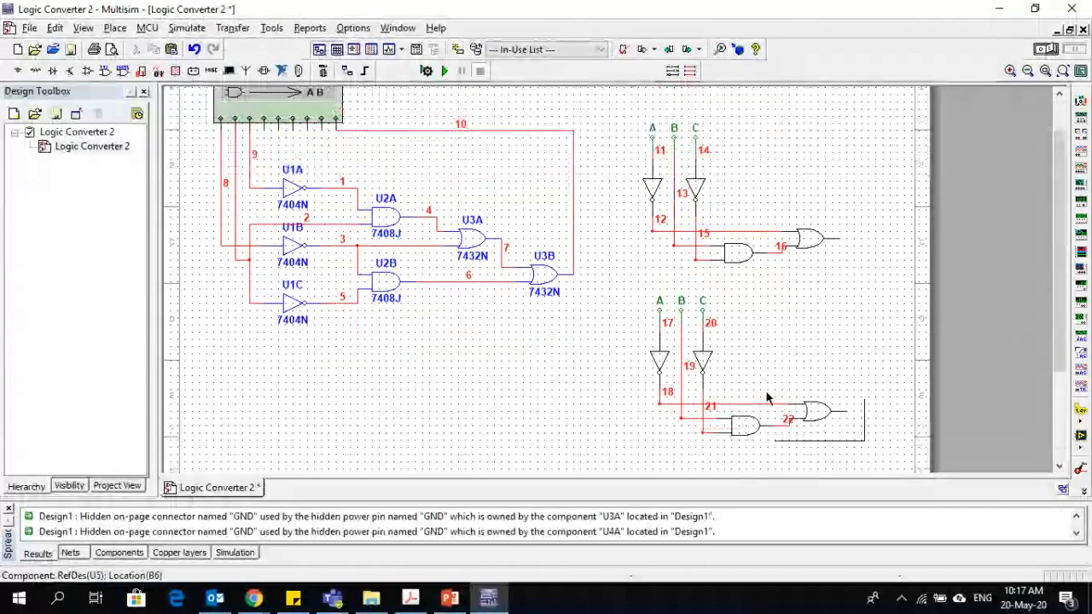
left_click_drag(864, 441, 646, 292)
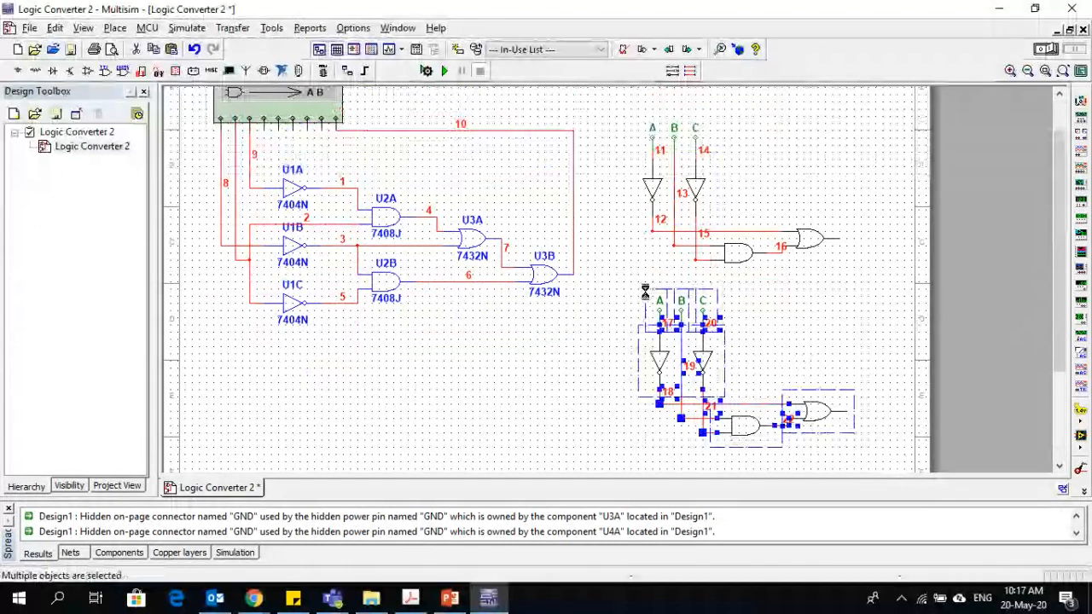
key("Delete")
left_click_drag(1060, 325, 1060, 293)
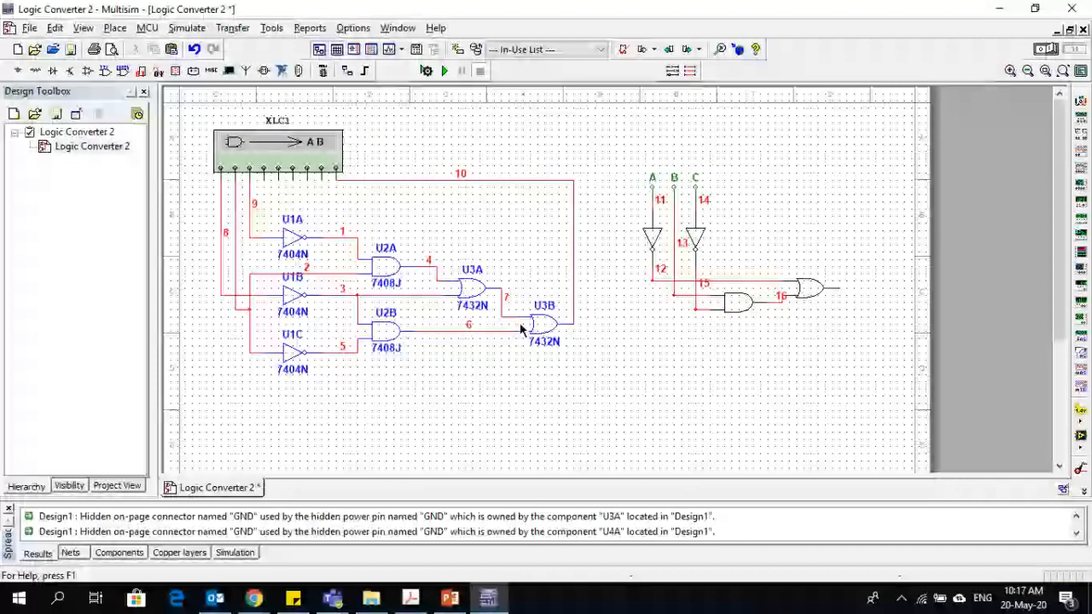
Step: Compare the original 7404N, 7408J and 7432N circuit with the generated gate circuit and the expression in XLC1
left_click_drag(520, 330, 243, 262)
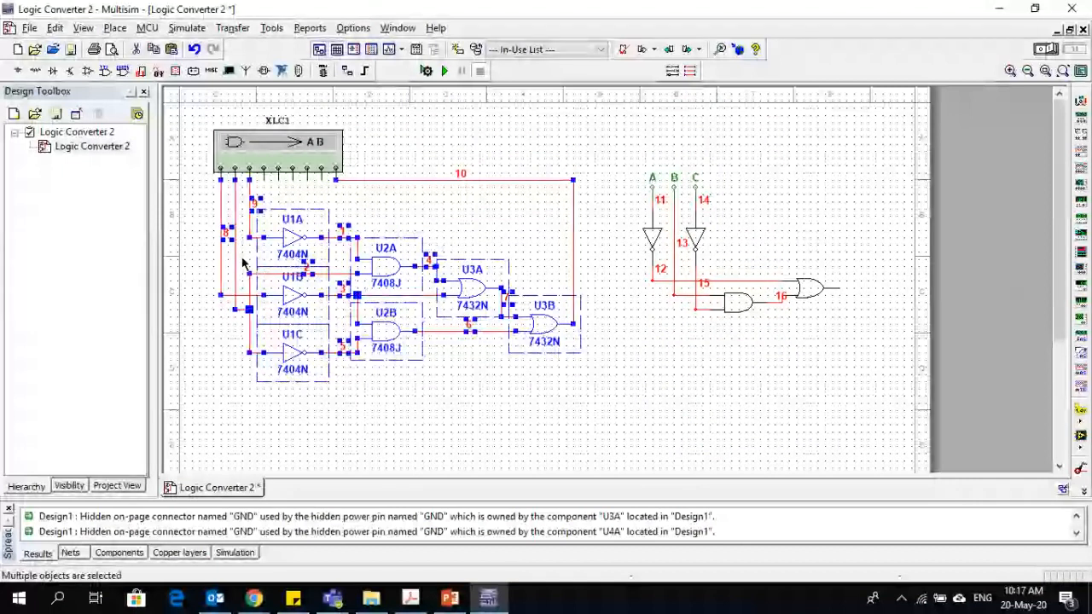
left_click(495, 387)
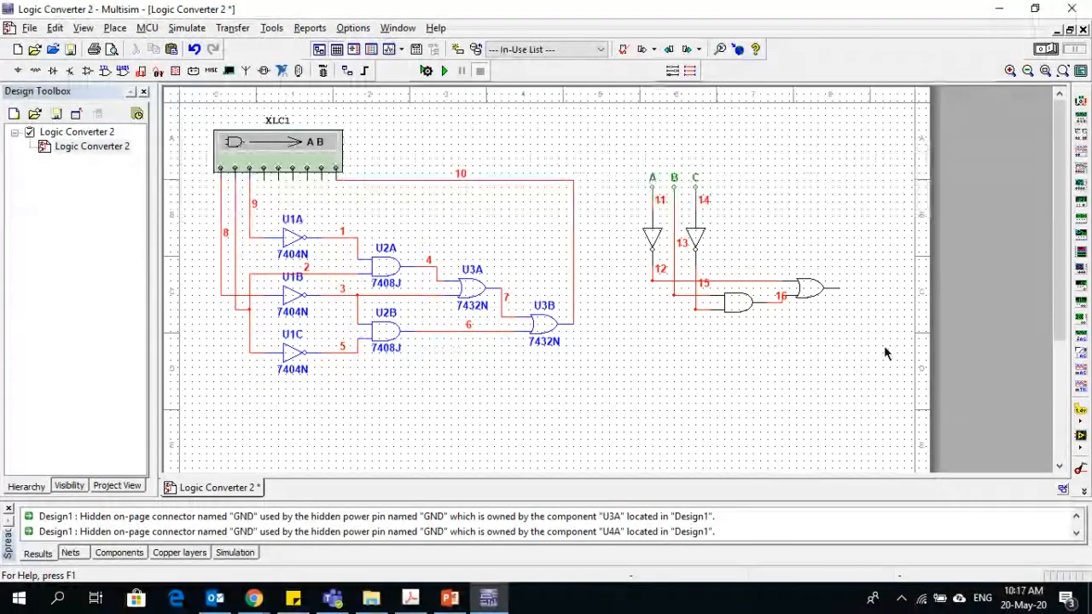
left_click_drag(884, 345, 625, 162)
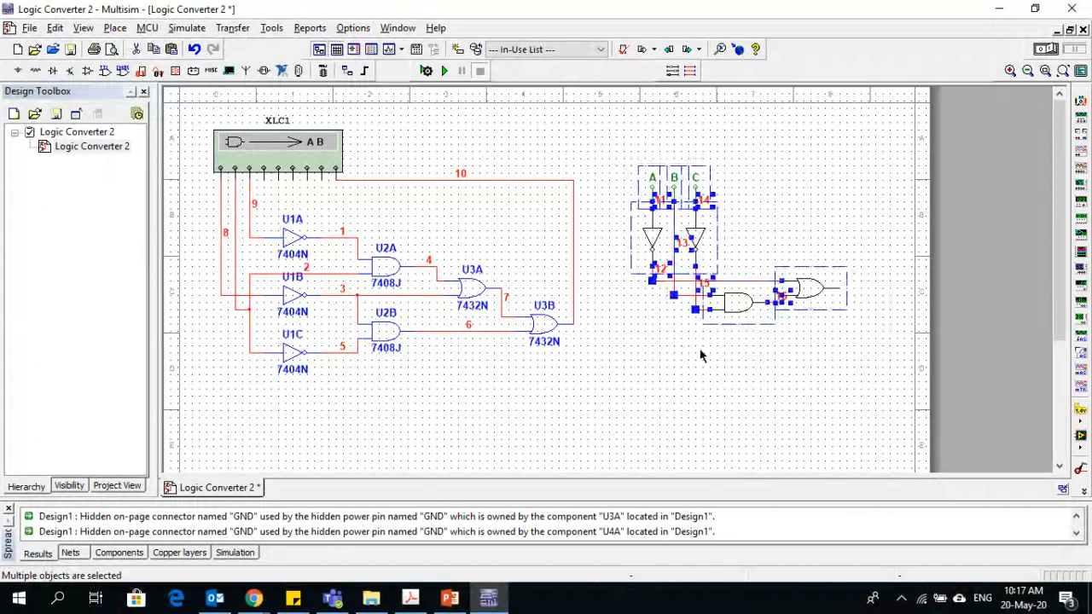
left_click(700, 355)
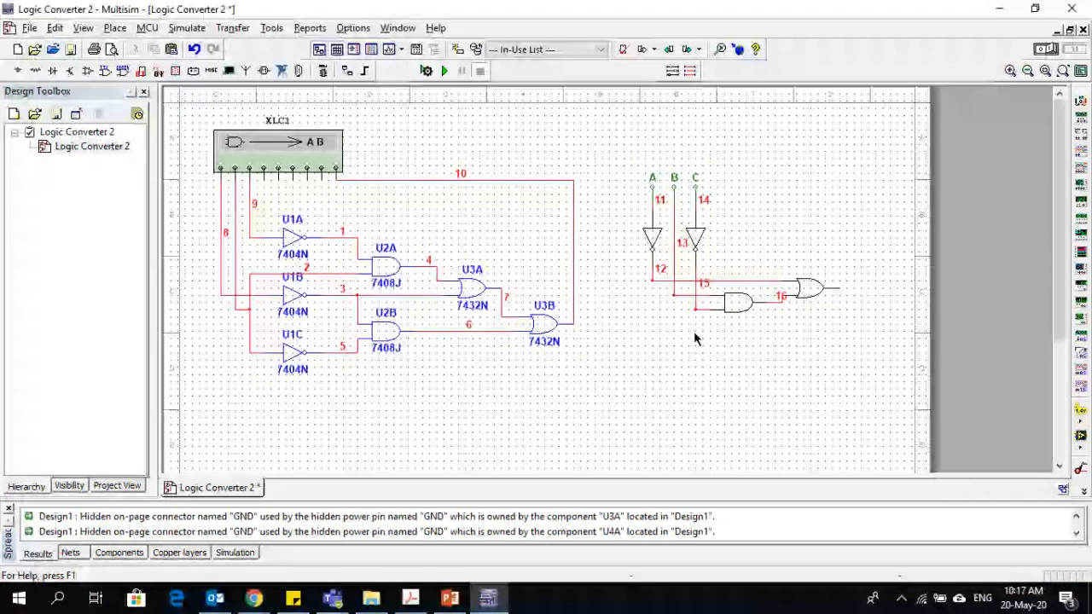
double_click(277, 152)
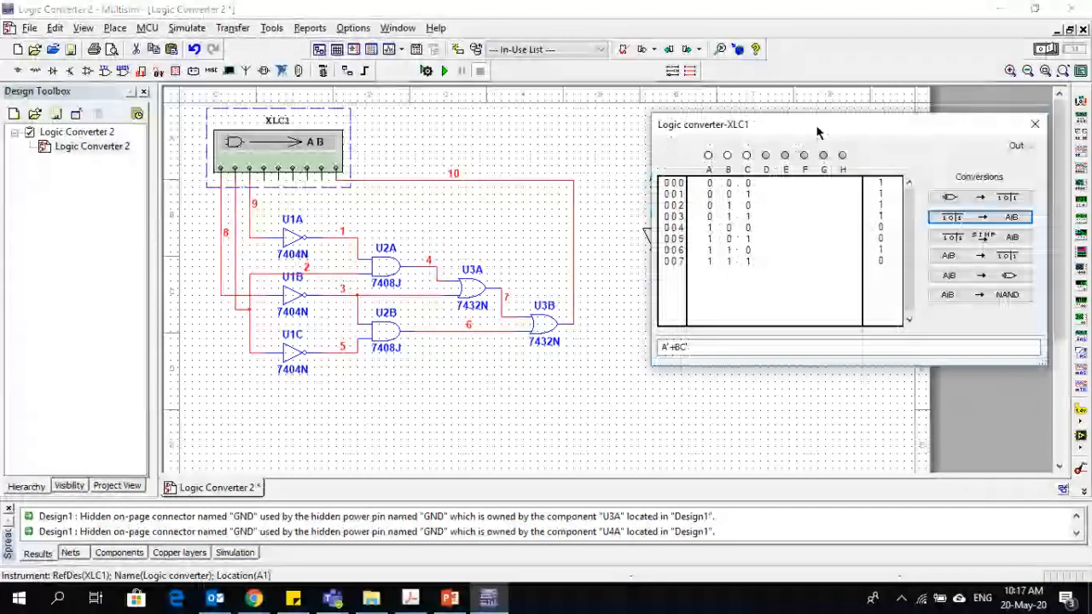
left_click_drag(818, 132, 364, 139)
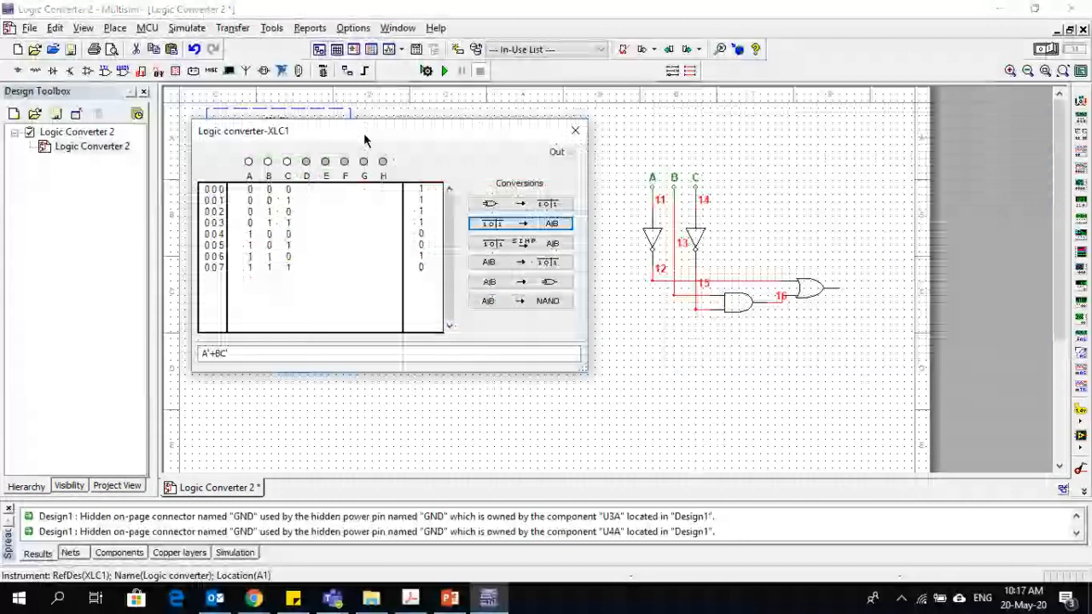
left_click(574, 130)
Step: Compare the generated gate circuit with the simplified circuit G on the PowerPoint slide, and return to Multisim
left_click_drag(887, 351, 677, 300)
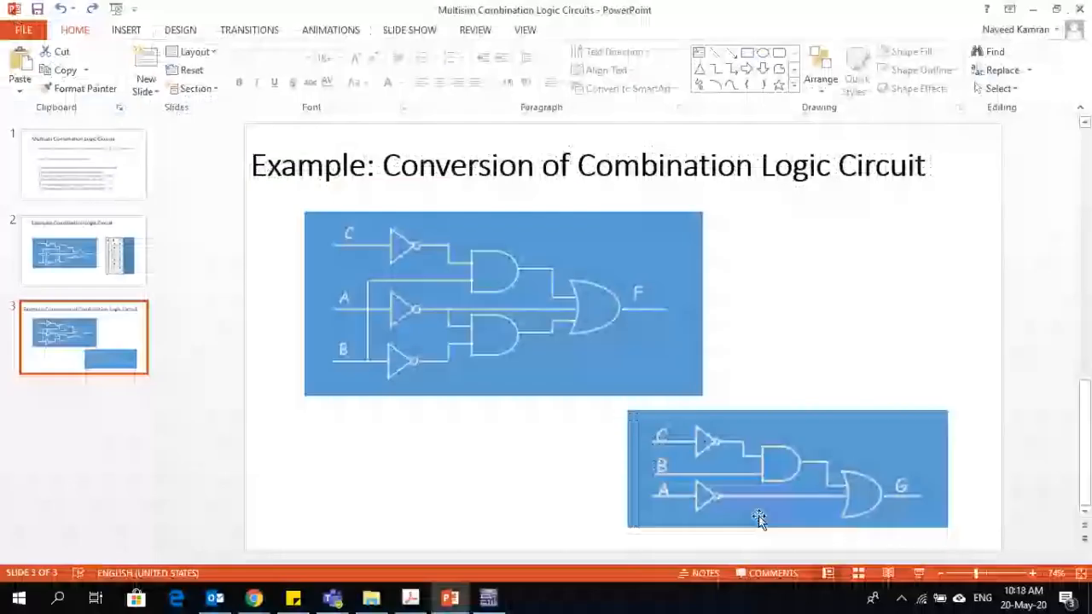
left_click(759, 518)
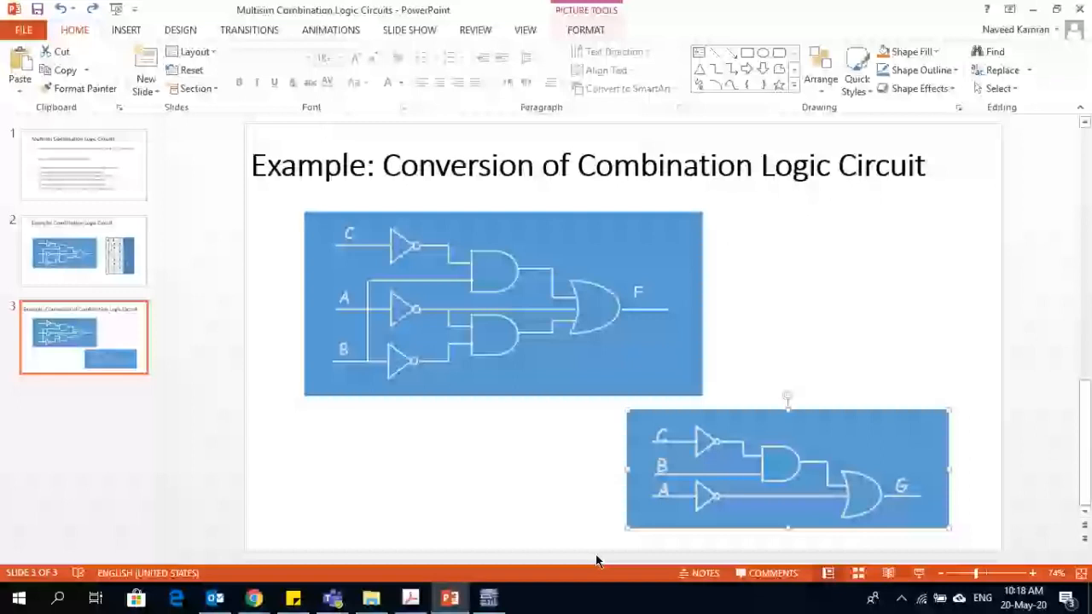
left_click(489, 598)
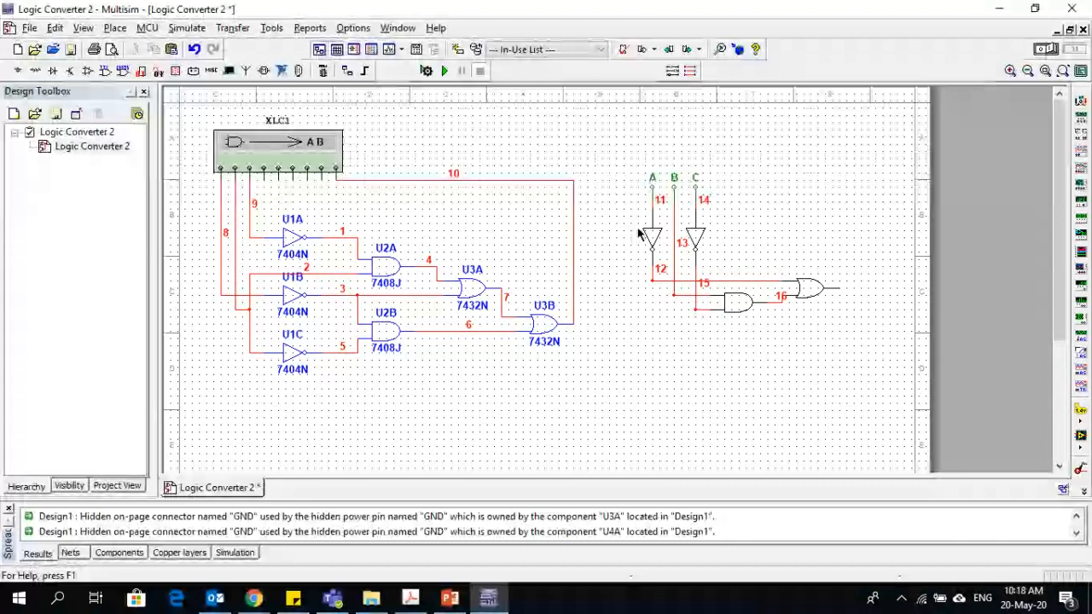
Step: Convert the expression A'+BC' in XLC1 to a NAND-only circuit and place it below the generated gate circuit
double_click(280, 161)
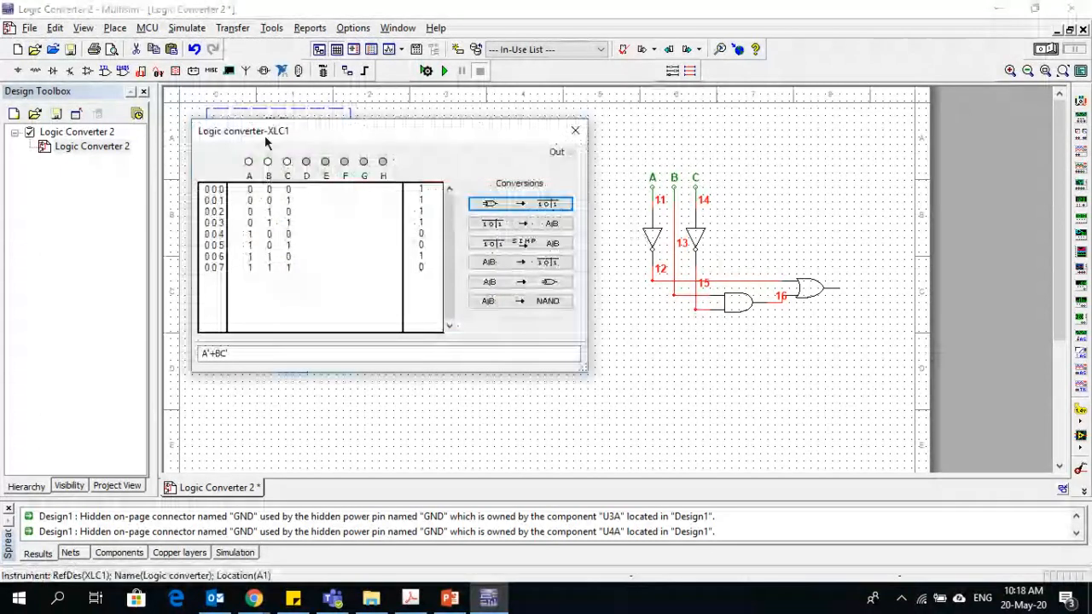
left_click_drag(245, 138, 480, 300)
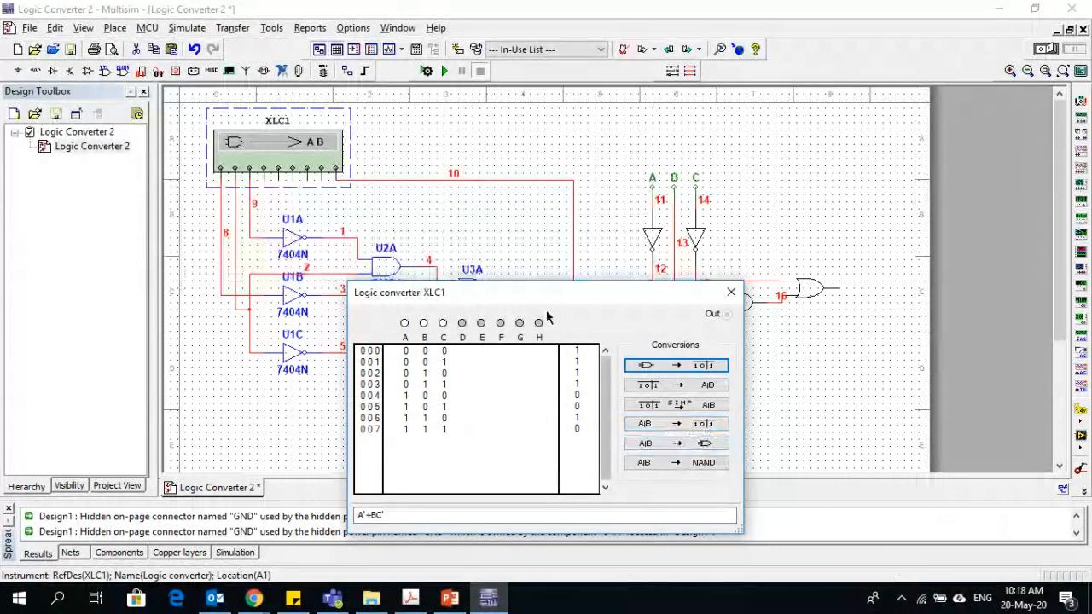
left_click_drag(515, 290, 406, 100)
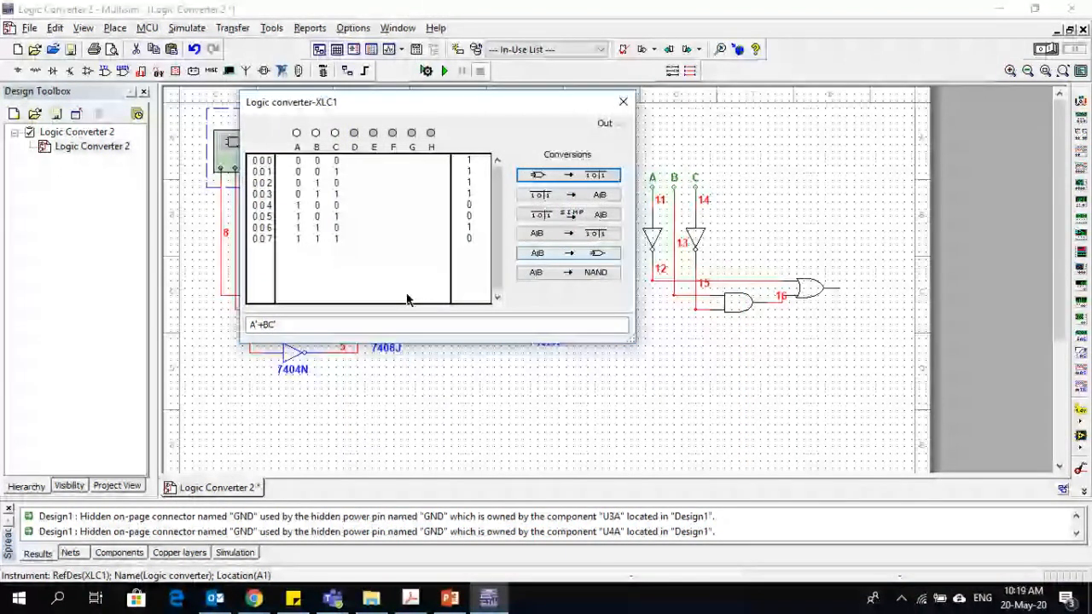
left_click(402, 325)
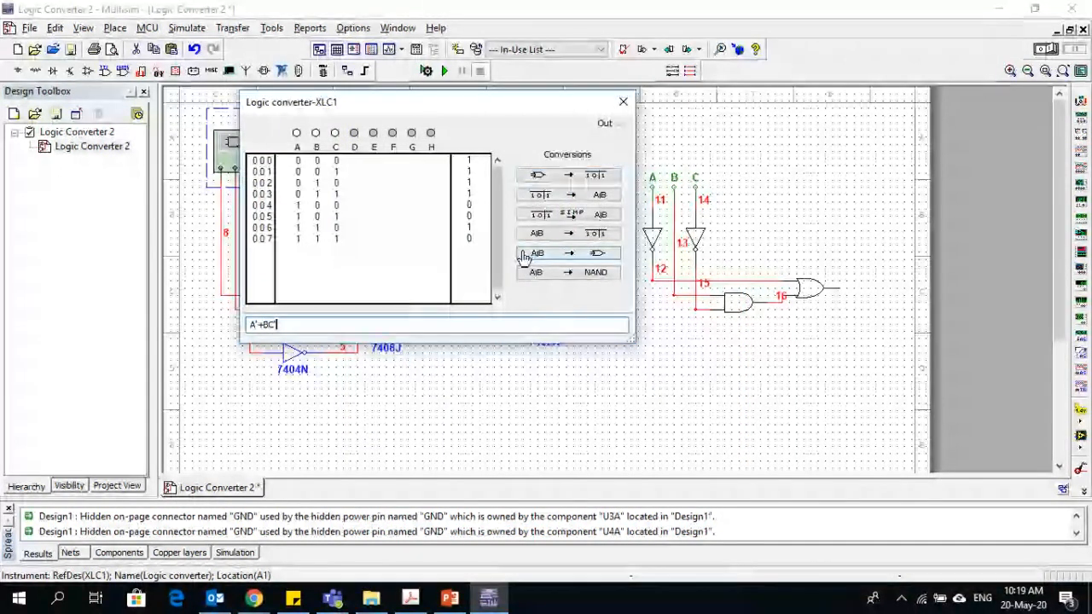
left_click(525, 255)
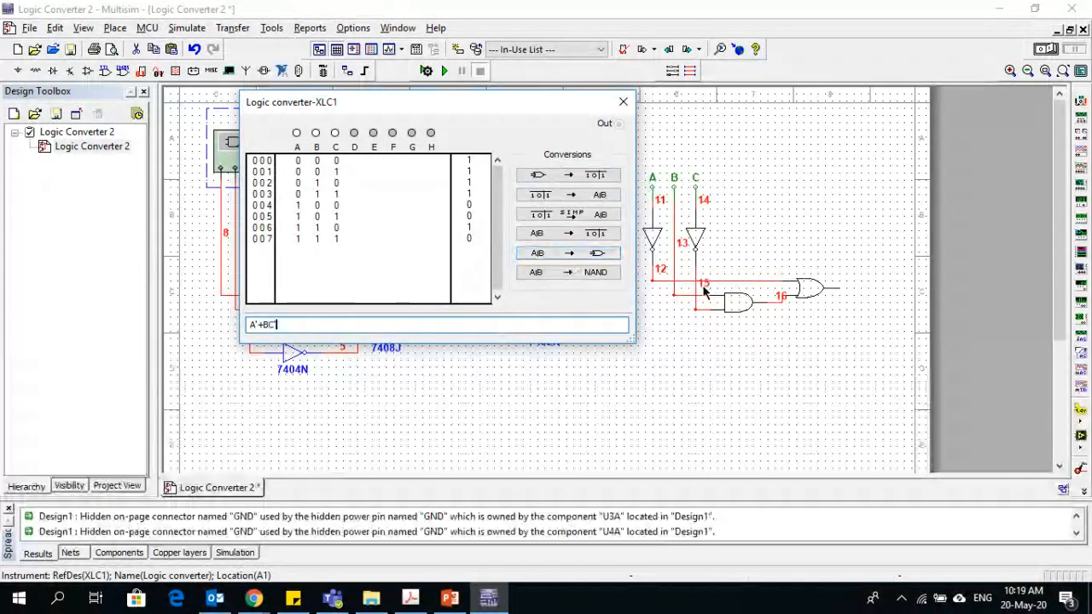
left_click(564, 273)
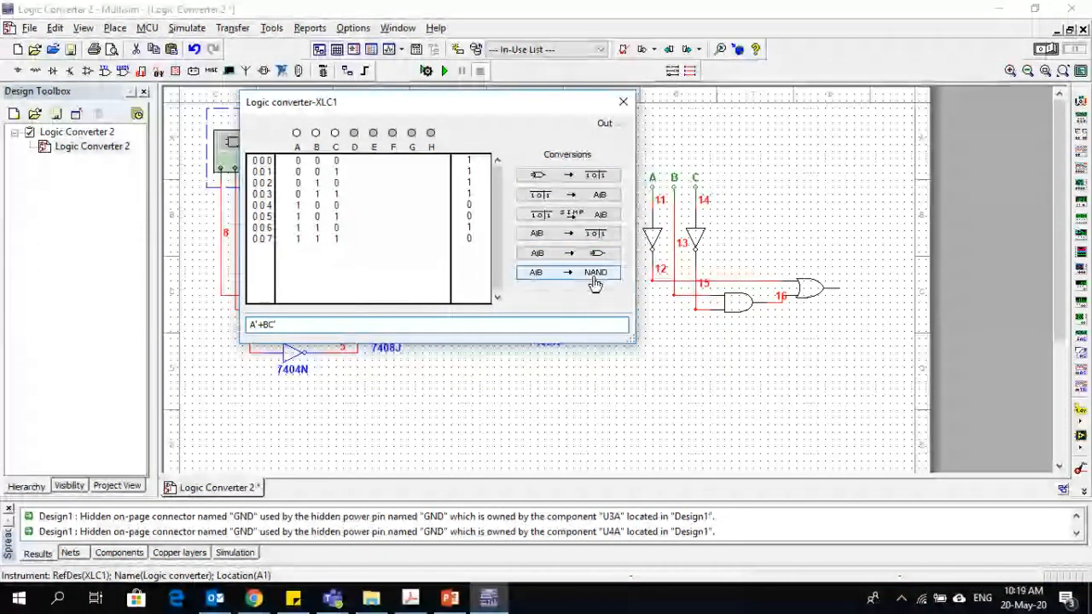
left_click(567, 275)
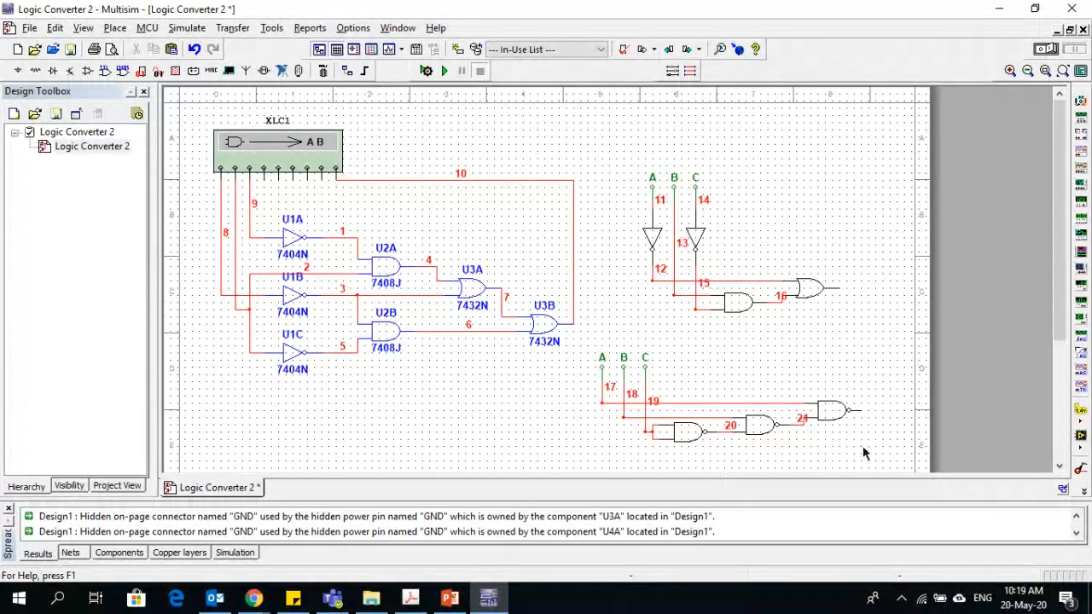
Step: Delete the whole NAND-only circuit, including its A, B and C input connectors, from the schematic
scroll(879, 465, "down", 1)
left_click_drag(628, 317, 595, 314)
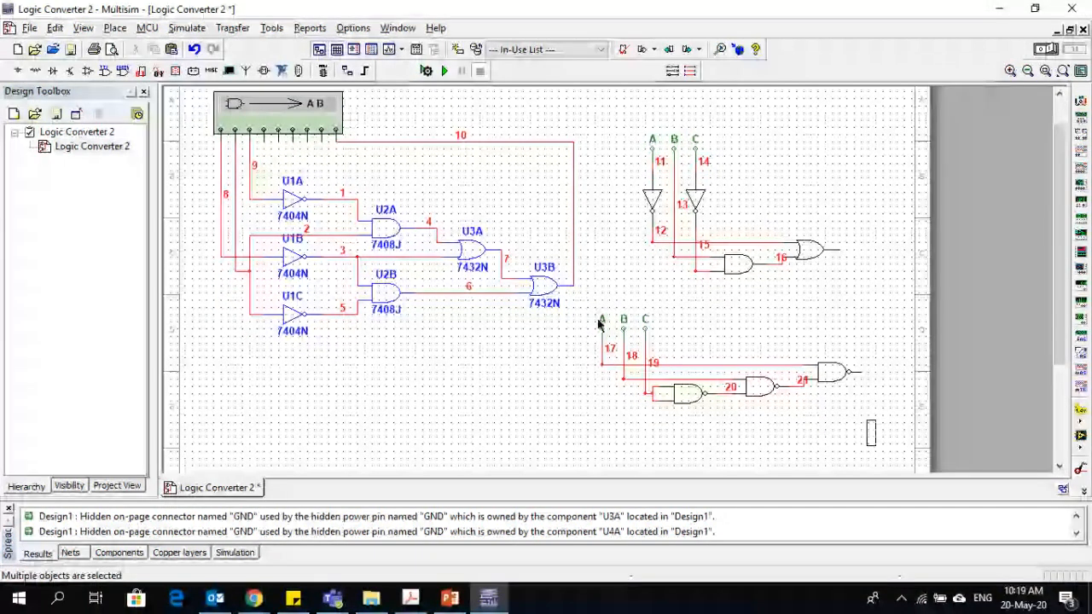
scroll(600, 322, "up", 1)
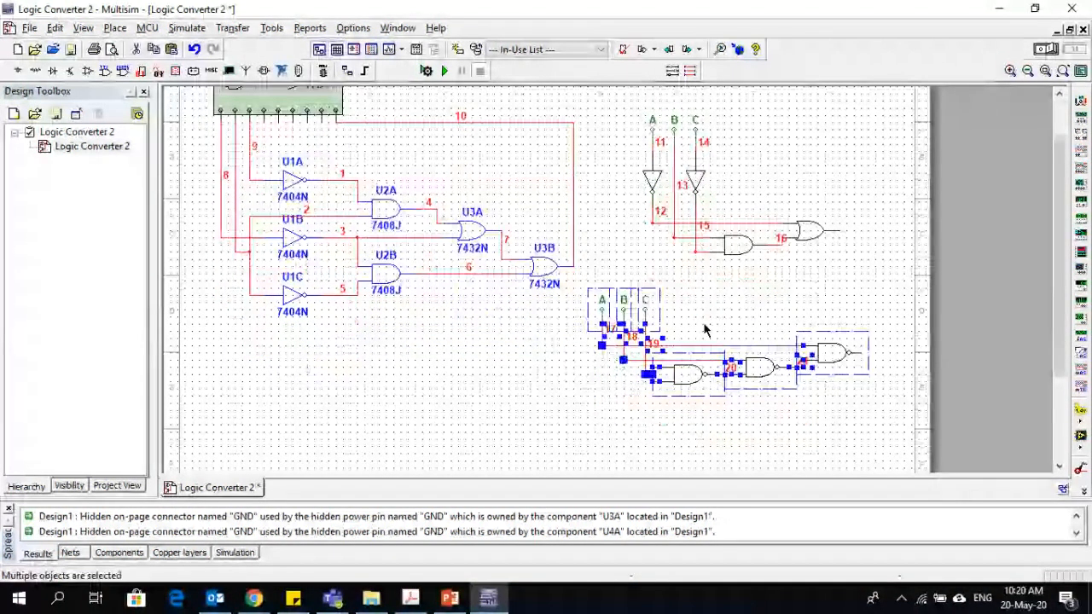
key("Delete")
scroll(1037, 321, "up", 2)
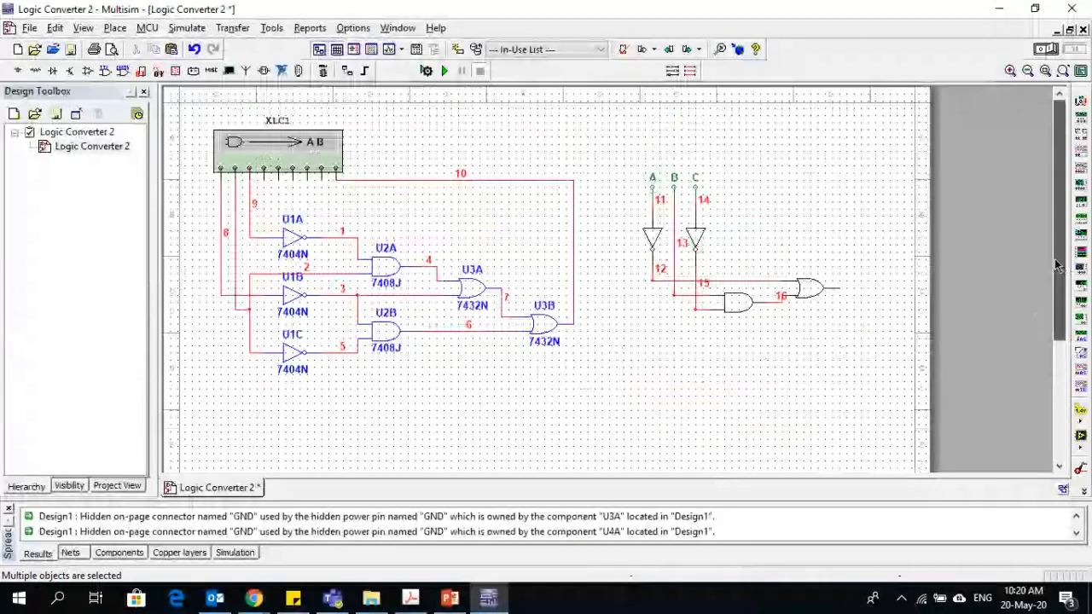
Step: Create a blank design, place a logic converter in the upper left of the sheet and open its window
left_click(18, 51)
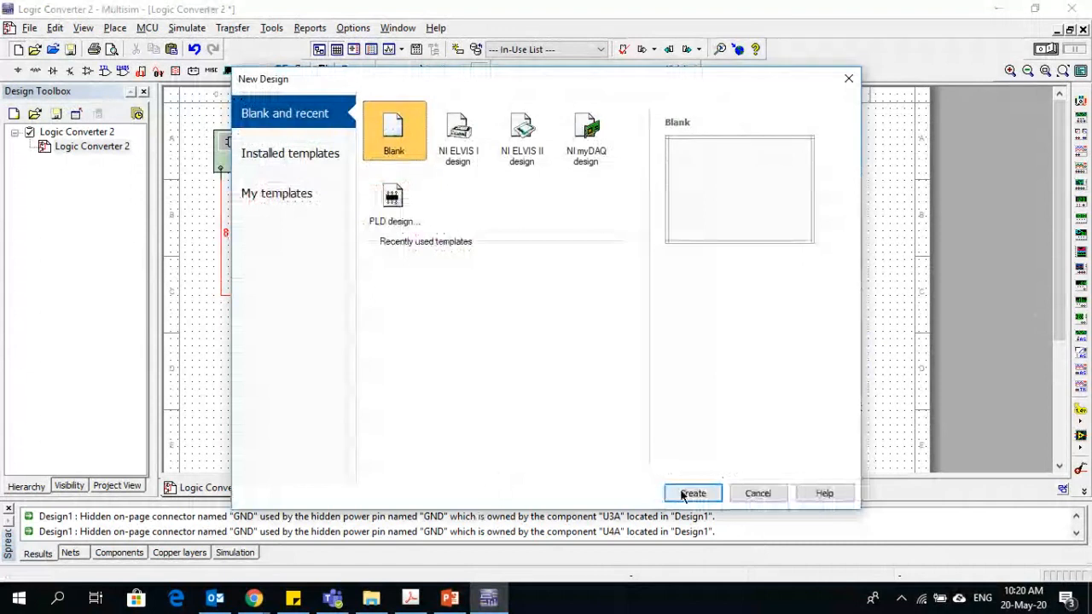
left_click(682, 495)
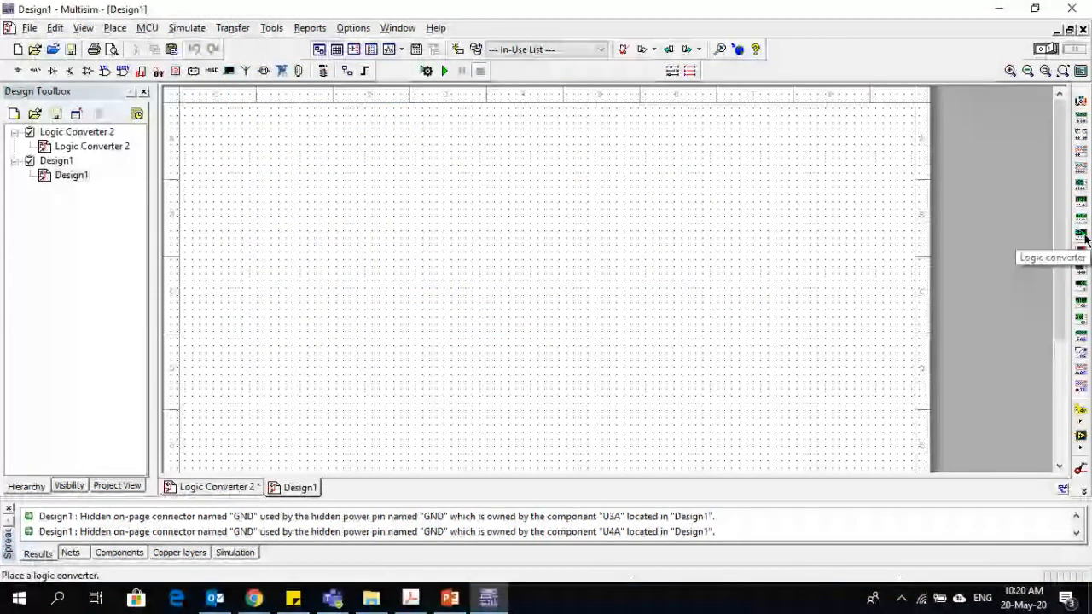
left_click(1081, 235)
left_click(316, 149)
double_click(371, 163)
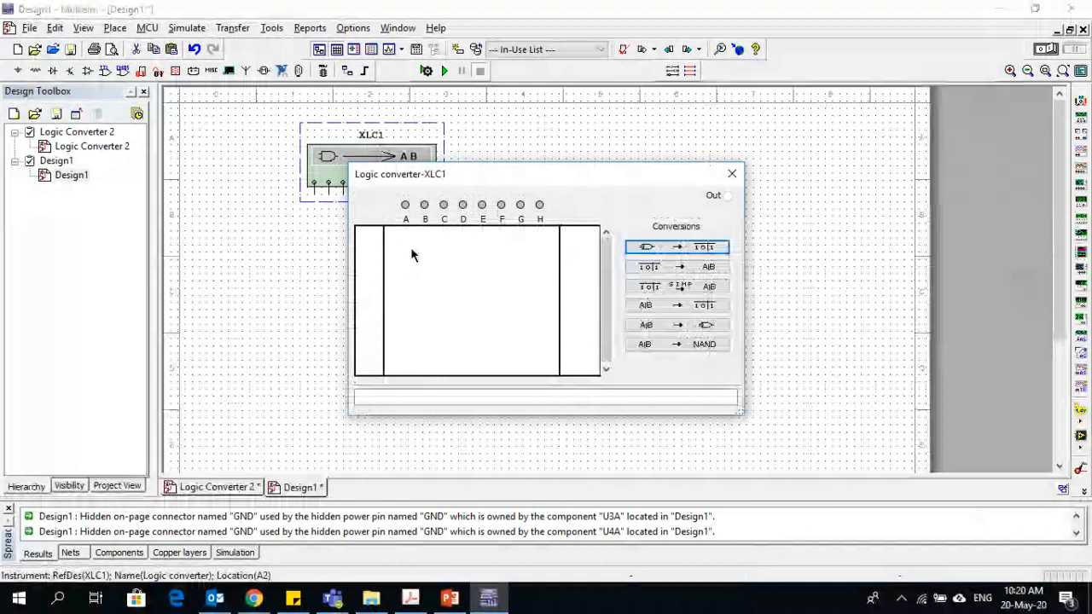
Step: Enable inputs A, B and C in the converter and set the outputs of rows 000 to 007 to 0, 1, 0, 1, 0, 1, 0, 1
left_click(404, 206)
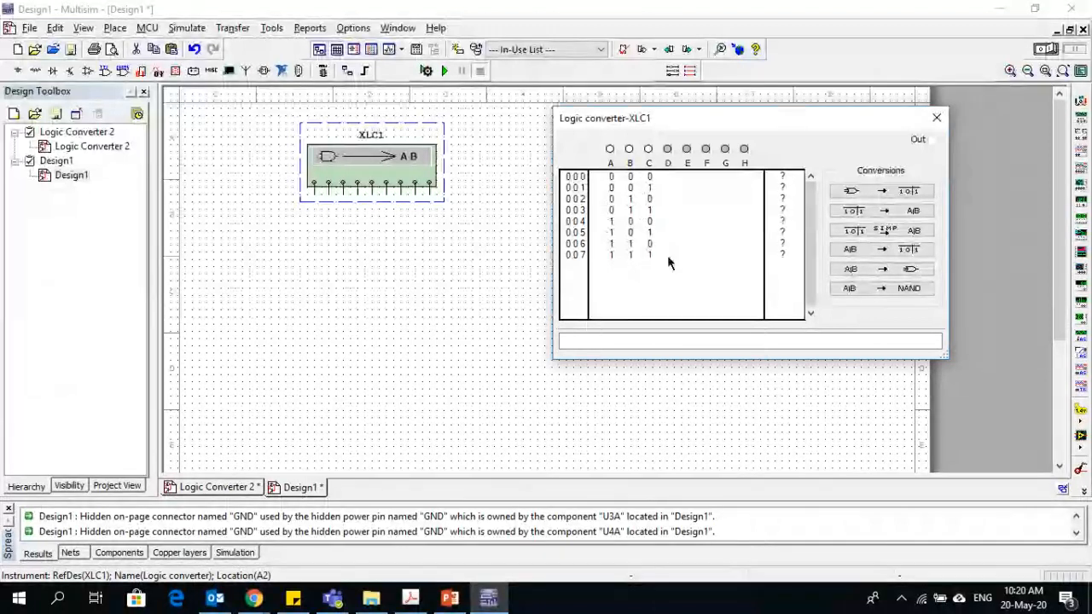
left_click(783, 177)
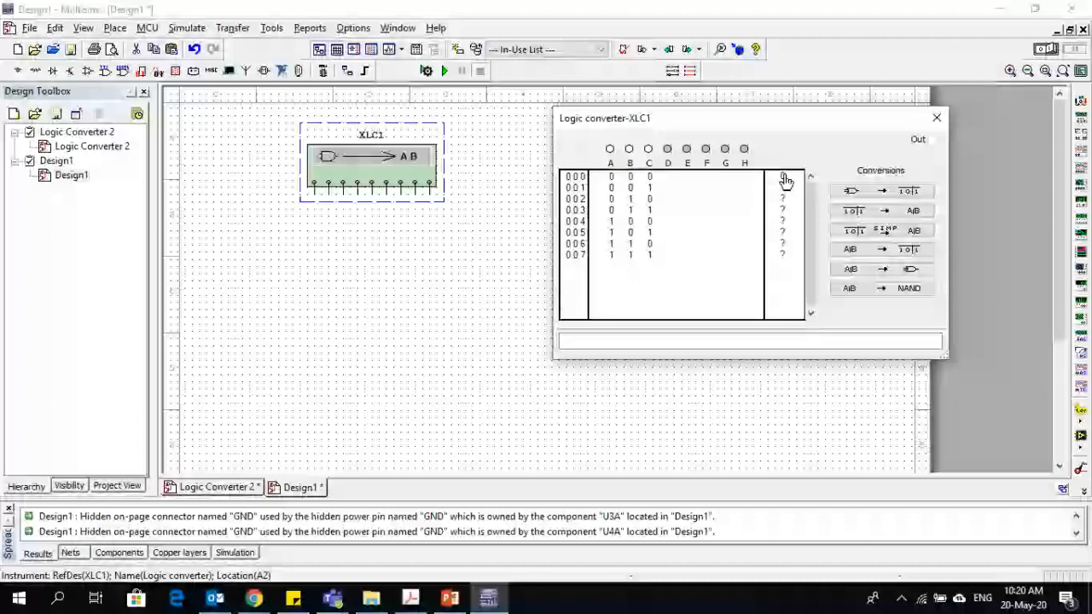
left_click(783, 189)
left_click(783, 189)
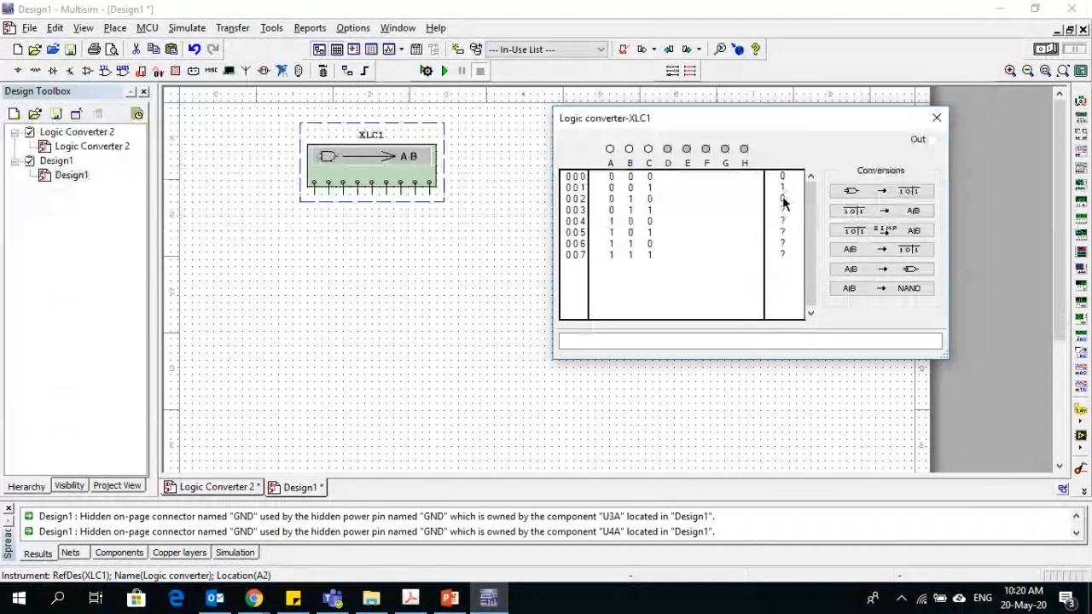
left_click(783, 199)
left_click(783, 210)
left_click(782, 211)
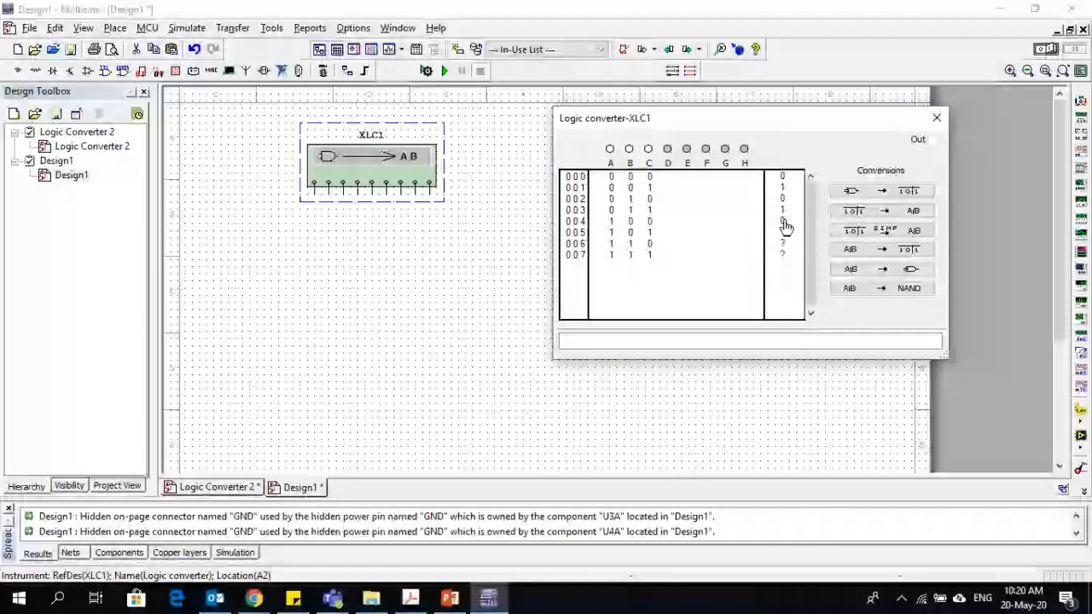
double_click(783, 232)
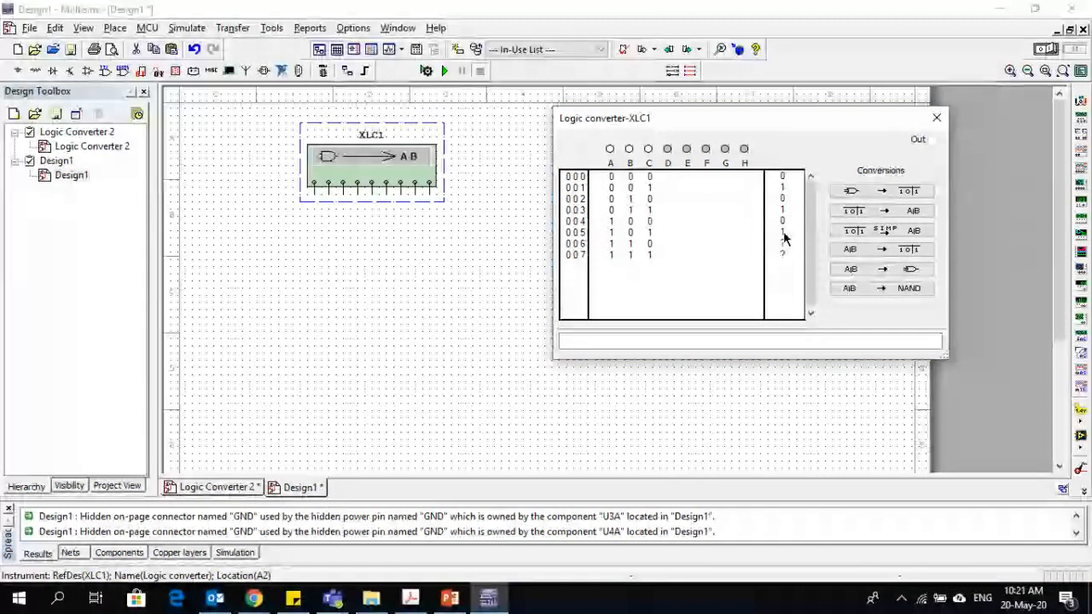
left_click(782, 243)
double_click(782, 255)
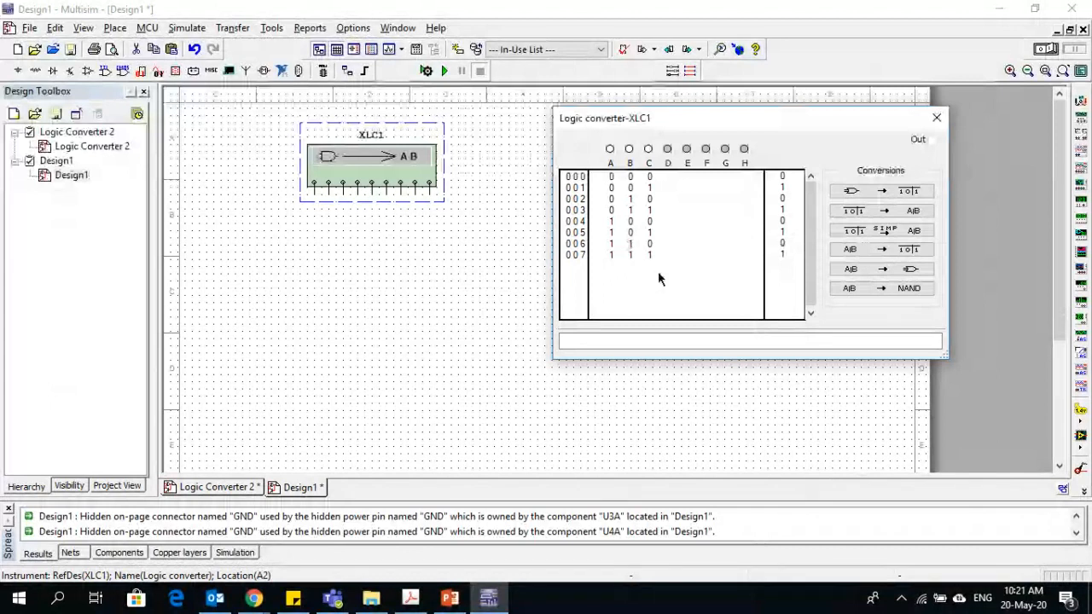
Step: Cycle row 007's output through don't-care back to 1 and convert the truth table to its full Boolean expression
left_click(782, 254)
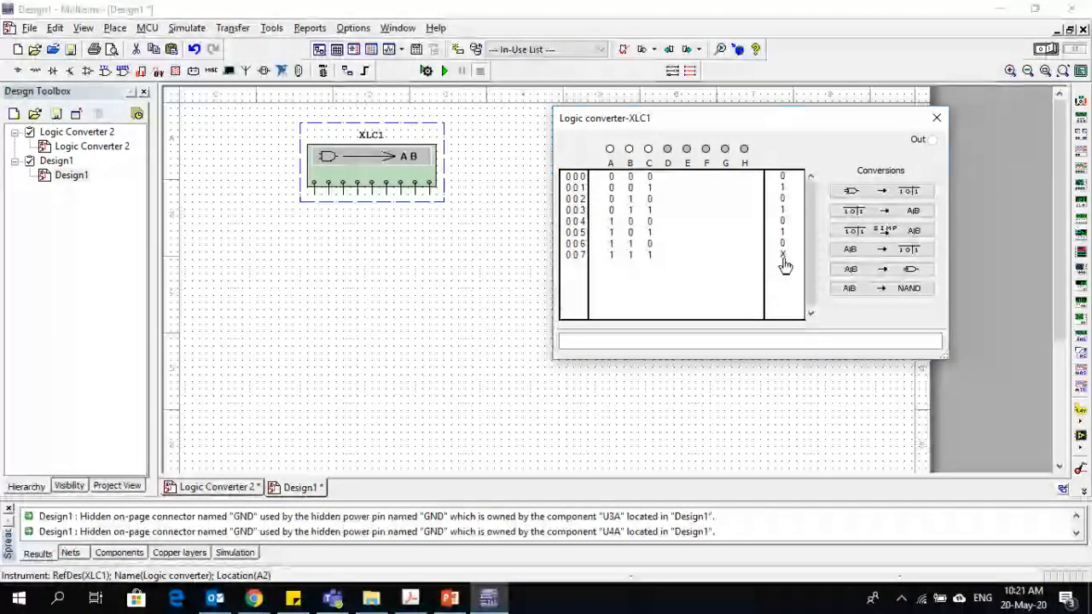
left_click(782, 256)
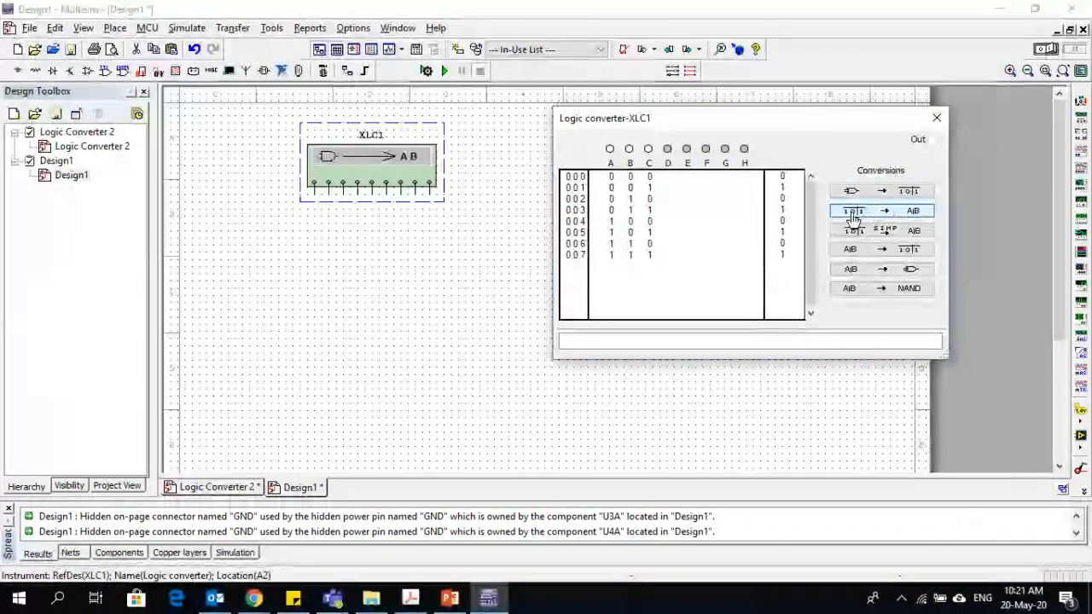
left_click(883, 220)
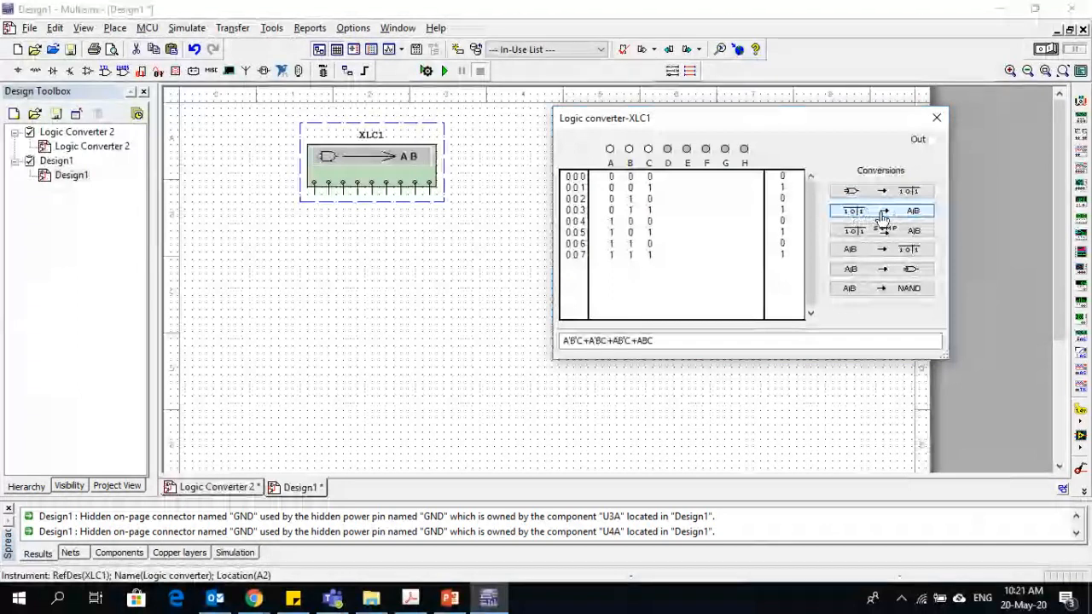
left_click_drag(655, 340, 536, 378)
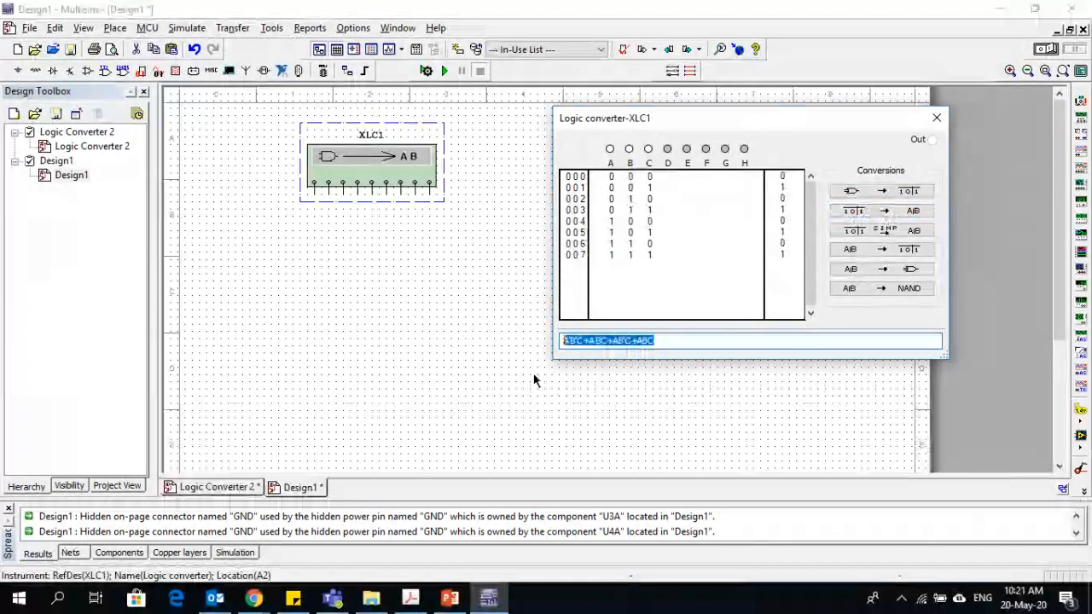
left_click(670, 341)
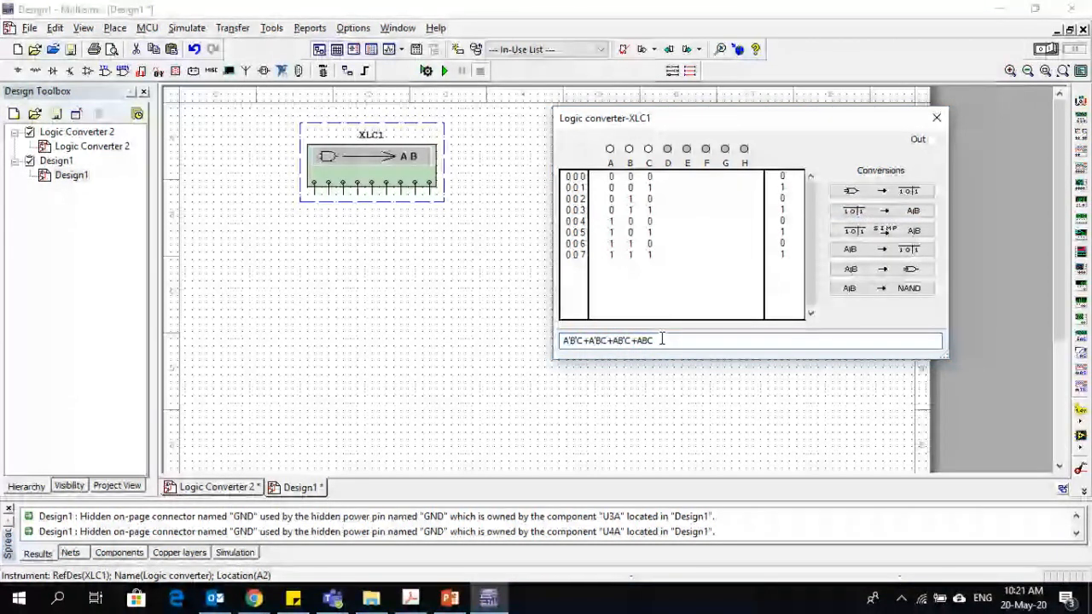
Step: Convert the truth table in XLC1 to a simplified Boolean expression and highlight the result
left_click(872, 236)
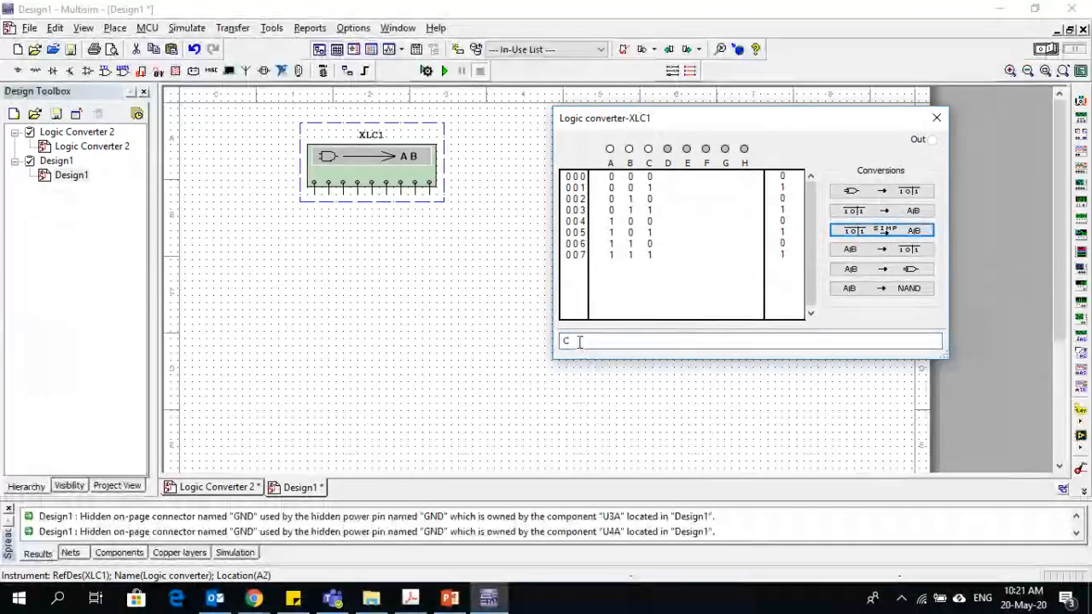
left_click_drag(580, 342, 559, 343)
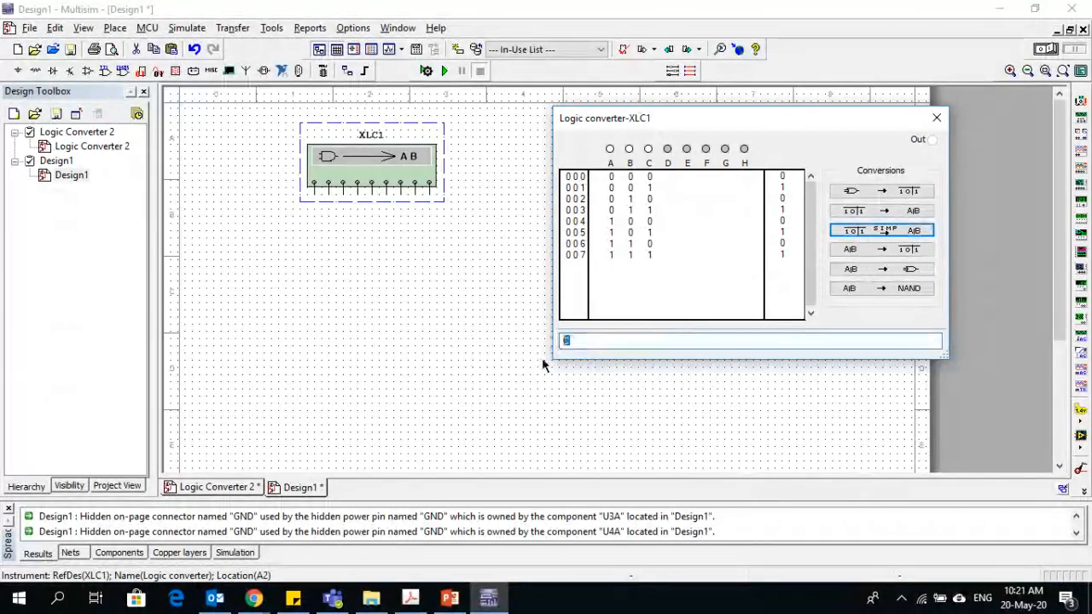
left_click(591, 343)
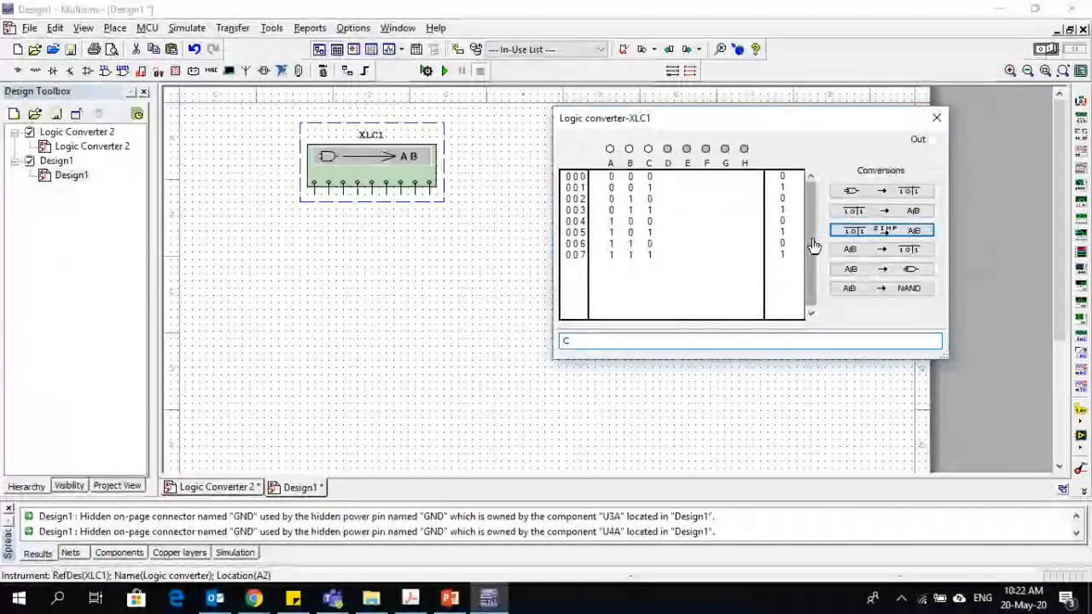
Step: Convert the truth table to the unsimplified expression again and generate its gate circuit on the sheet to the right of XLC1
left_click(860, 214)
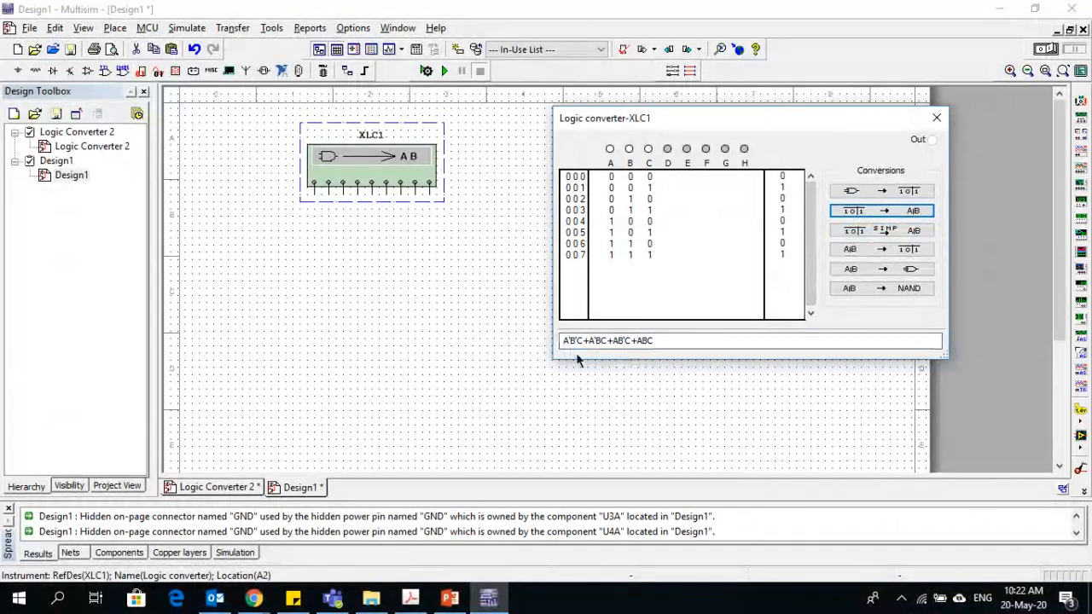
left_click(882, 272)
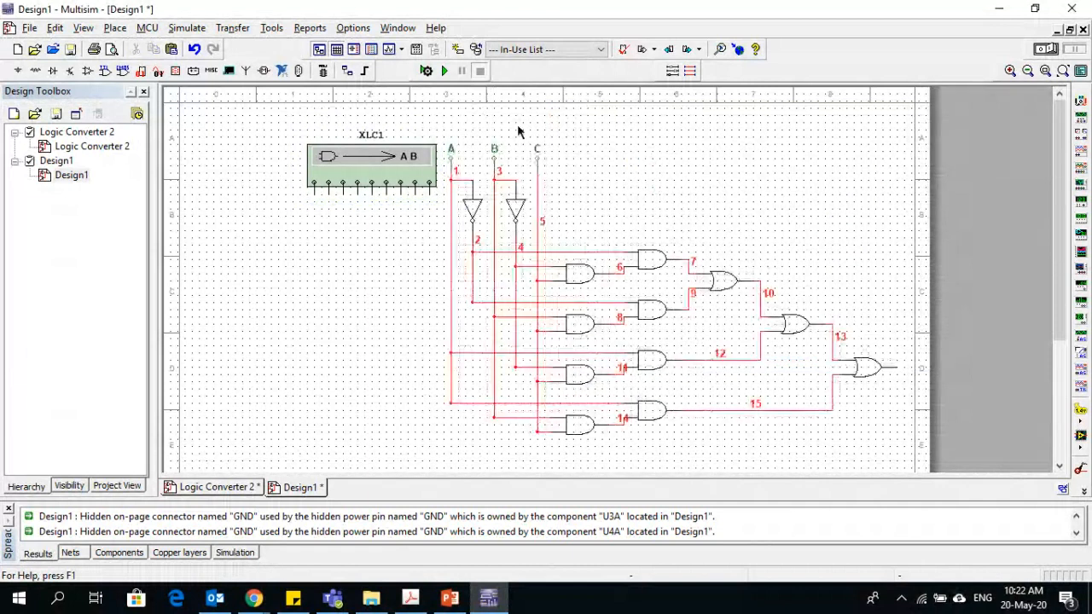
Step: Move XLC1 to the upper left corner of the sheet and shift the whole gate circuit left, closer to it
left_click_drag(354, 172, 245, 157)
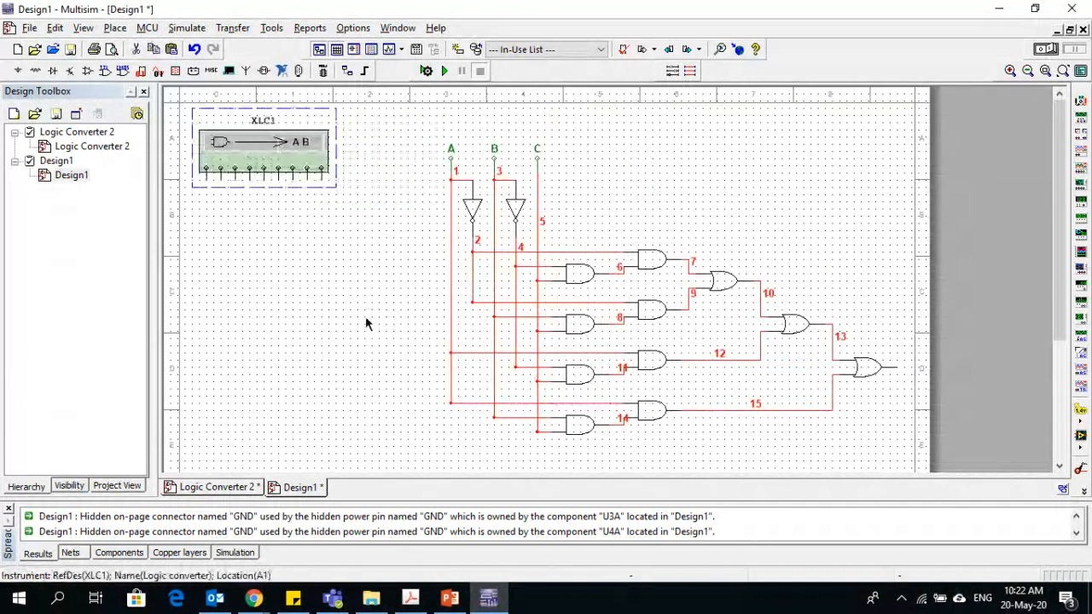
left_click_drag(436, 134, 896, 274)
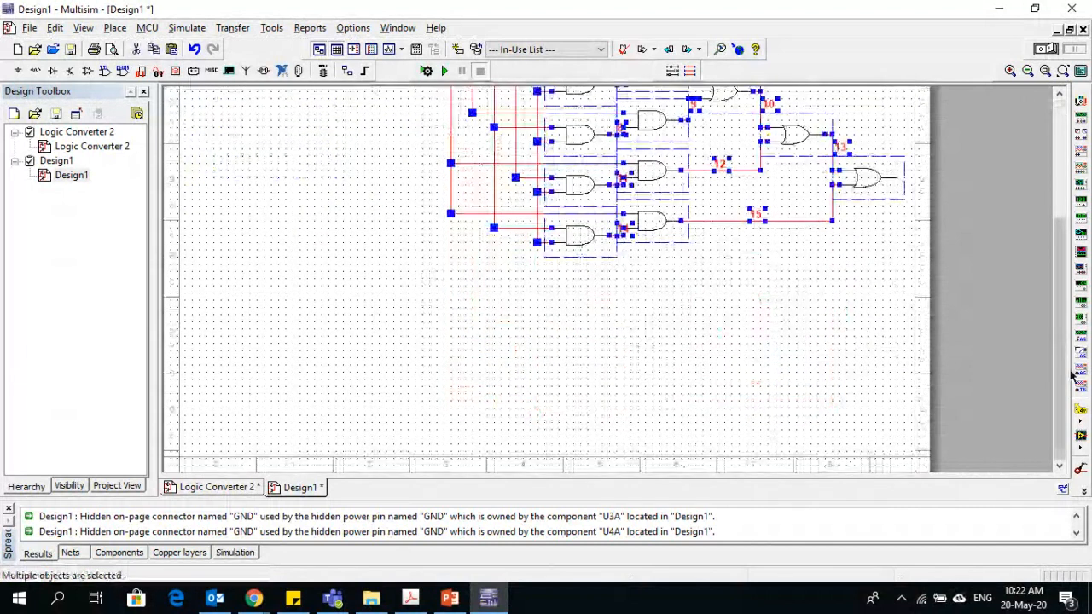
left_click_drag(1070, 372, 1062, 255)
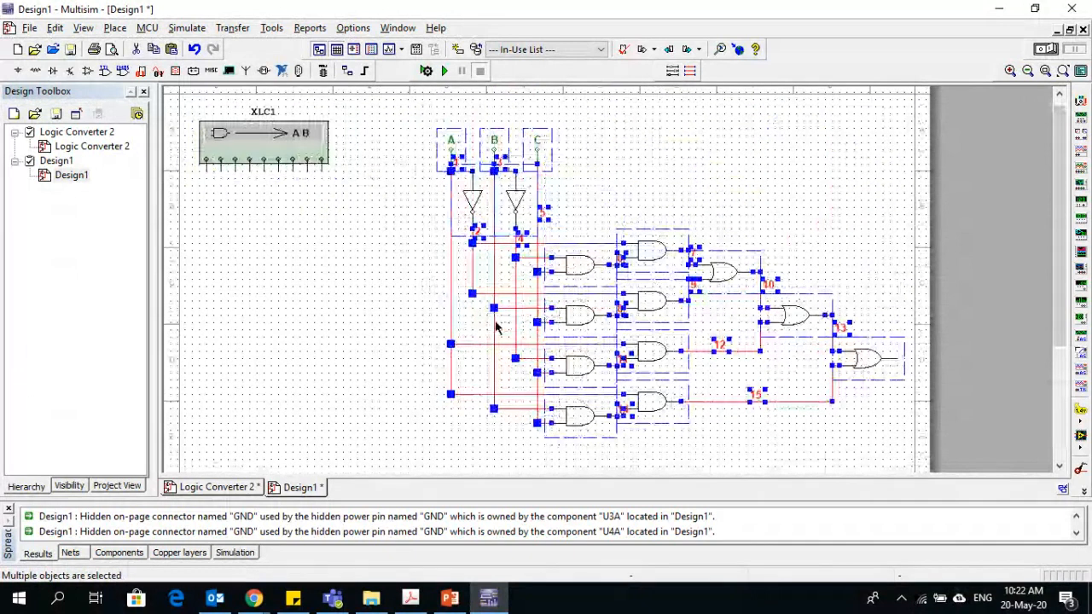
left_click_drag(496, 327, 417, 335)
left_click(754, 195)
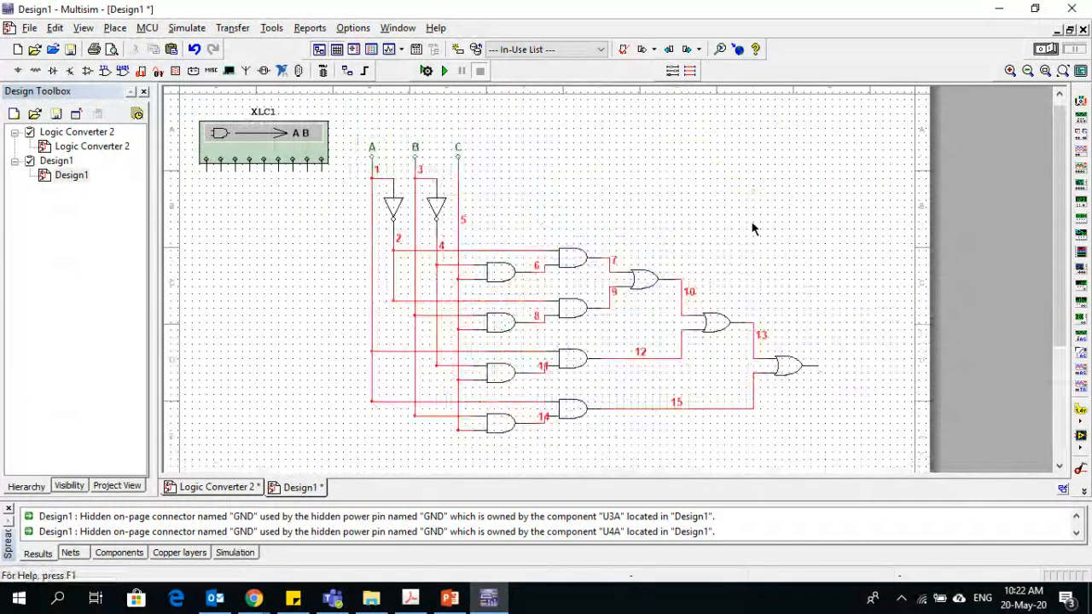
Step: Simplify the truth table in XLC1 and place the circuit for the simplified expression in the empty area above the final OR gates
double_click(273, 152)
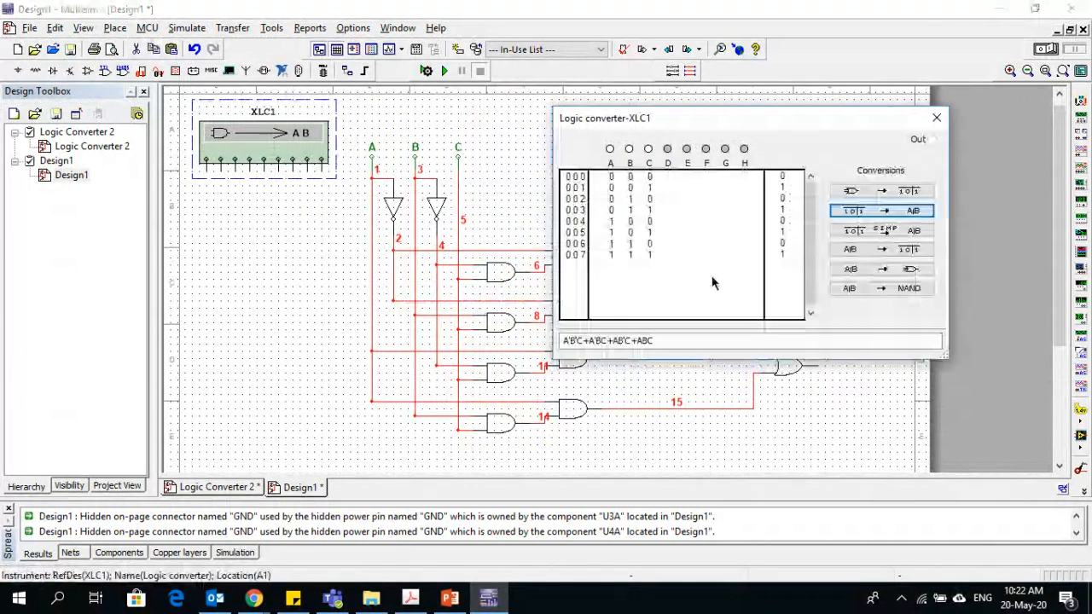
left_click(844, 210)
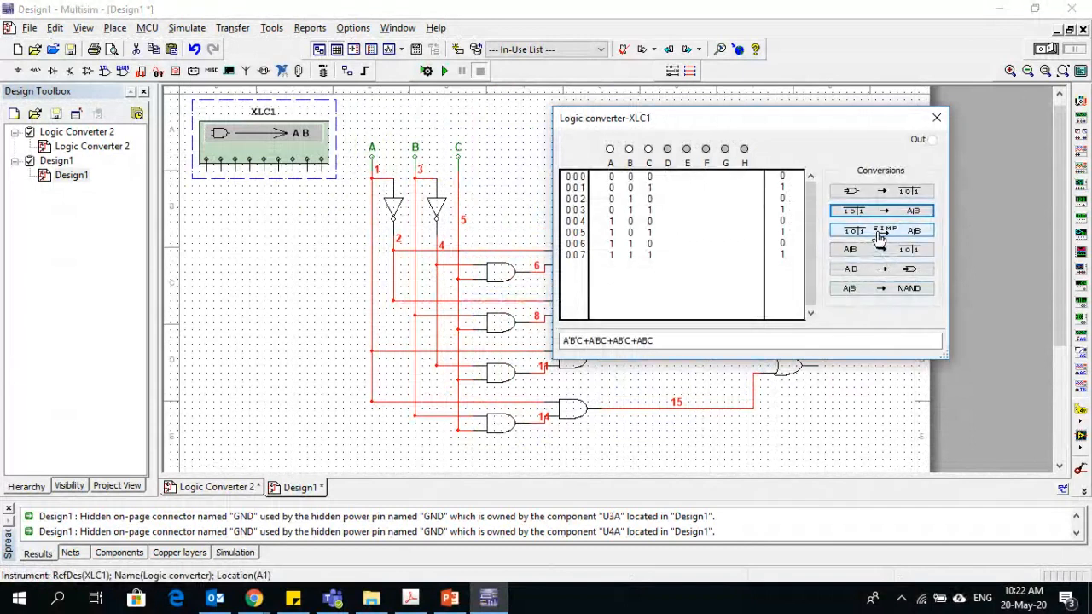
left_click(879, 235)
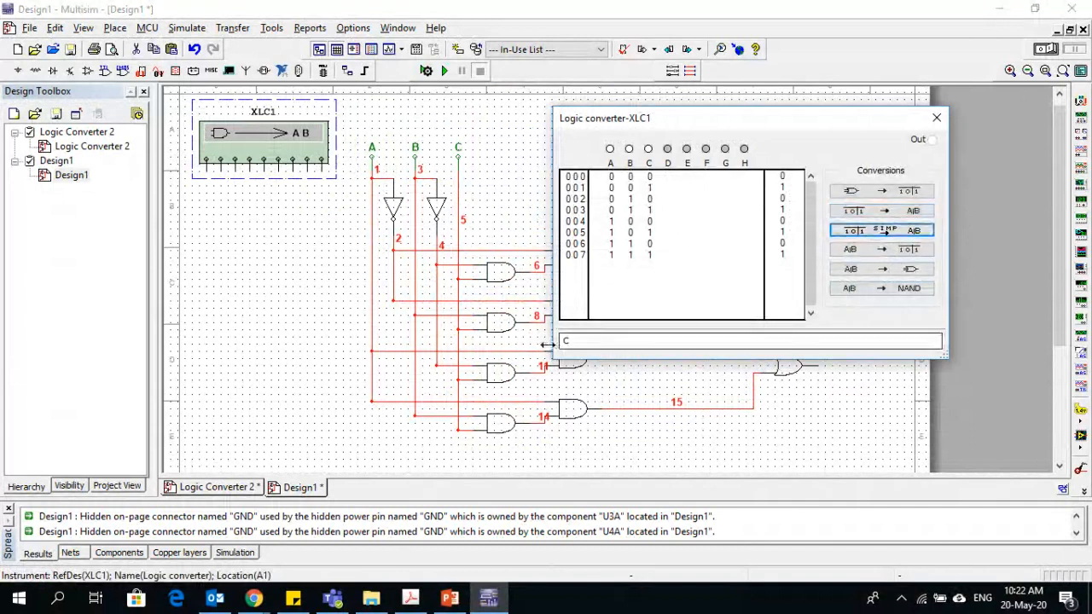
left_click(873, 271)
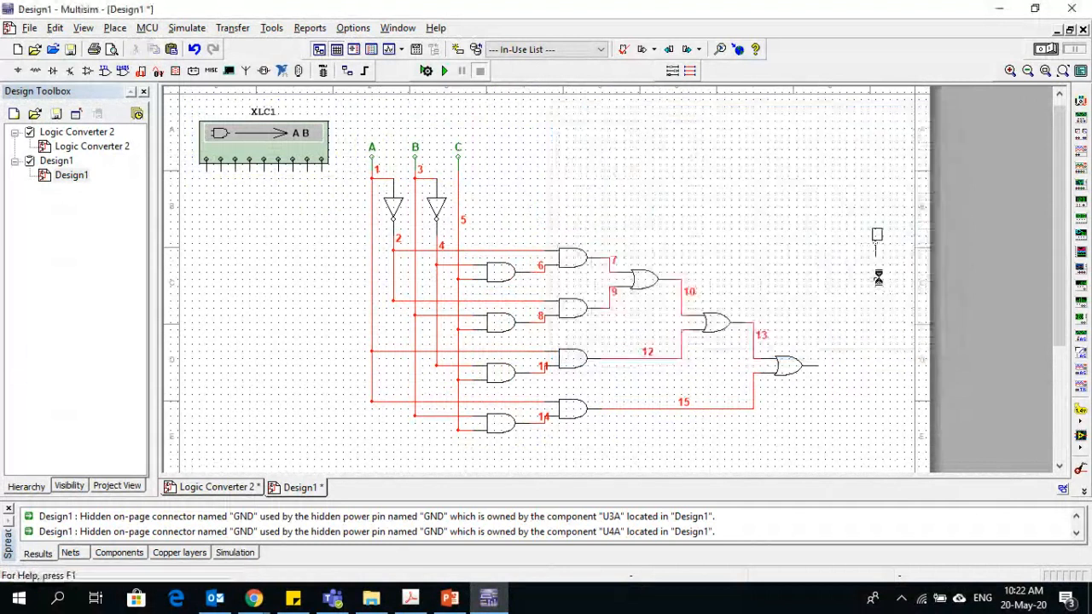
left_click(754, 207)
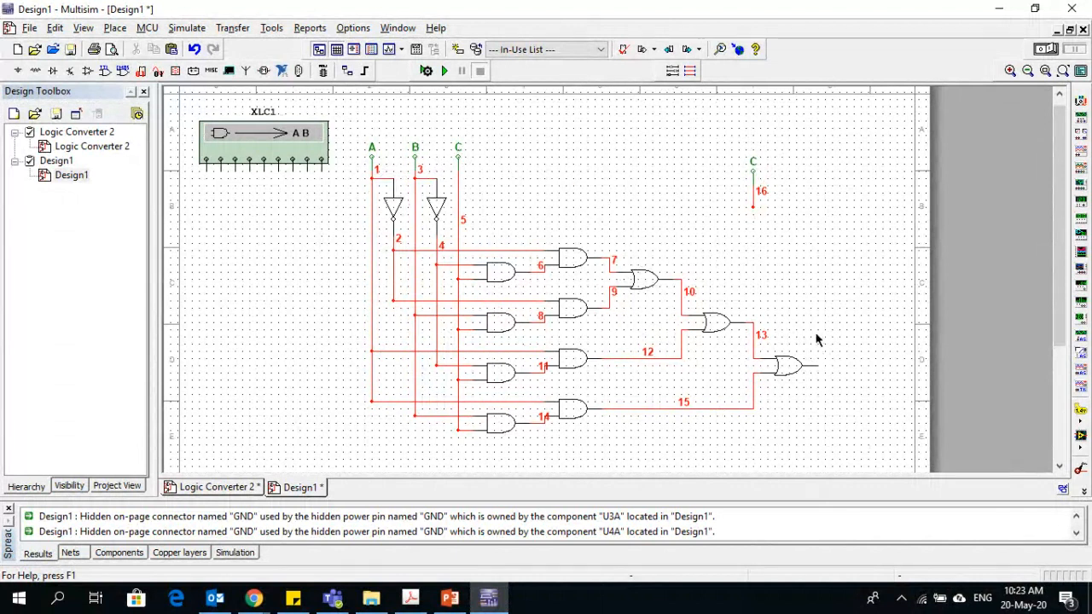
Step: Review the truth table and simplified expression in XLC1's window, and close it
double_click(256, 150)
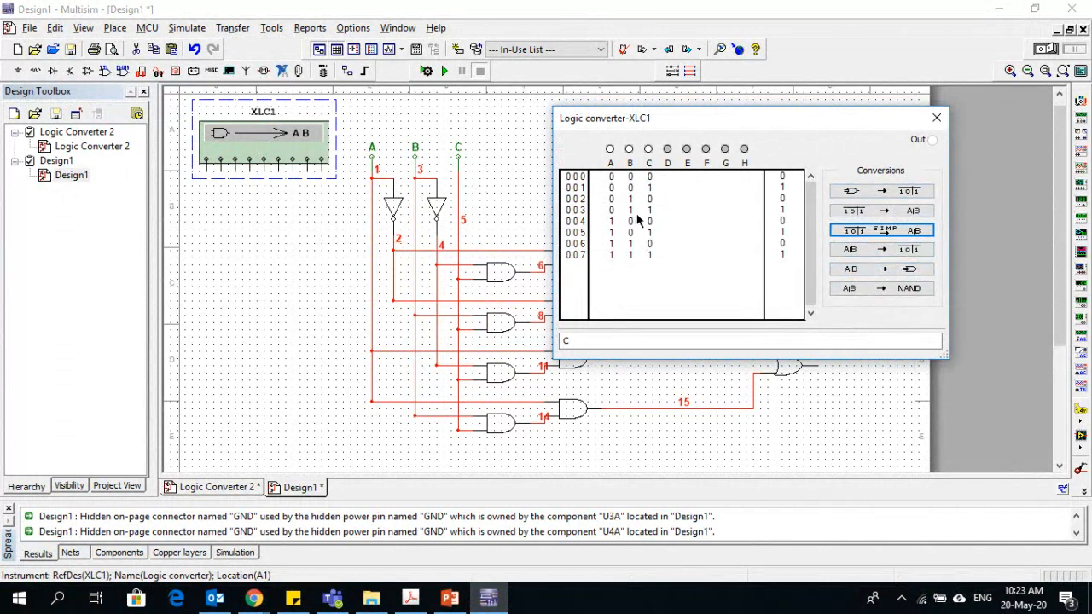
left_click(565, 340)
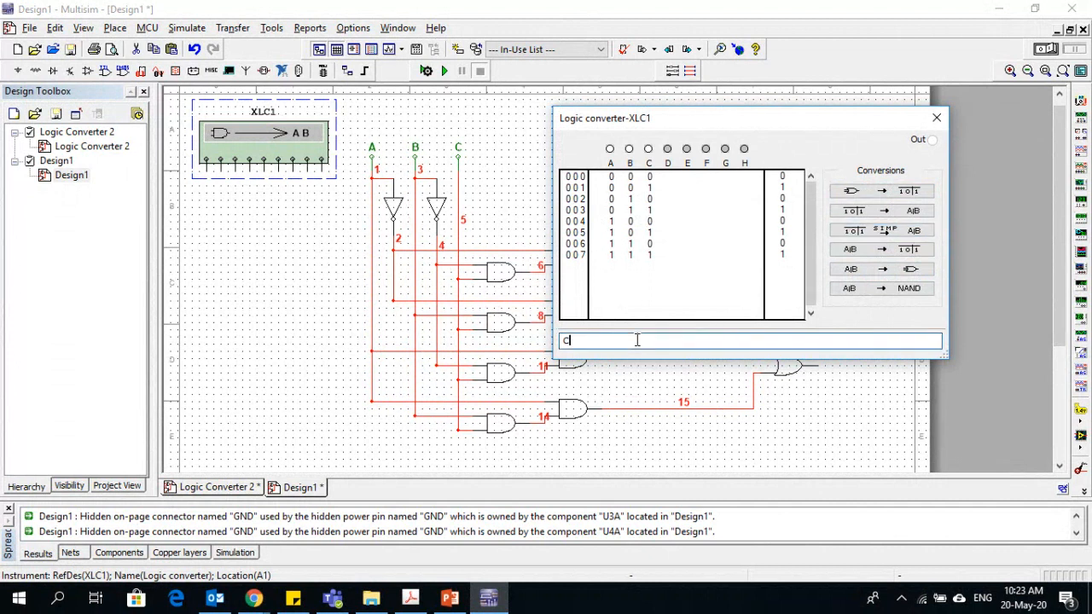
left_click(935, 117)
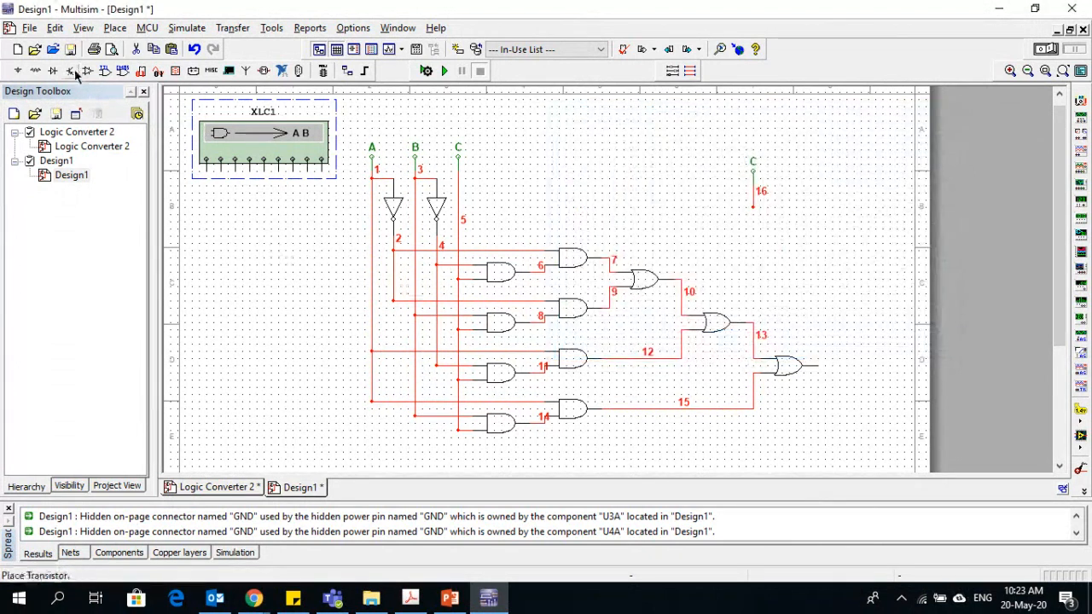
Step: Create another blank design, place a logic converter in the upper left of its sheet and open the converter's window
key("ctrl+n")
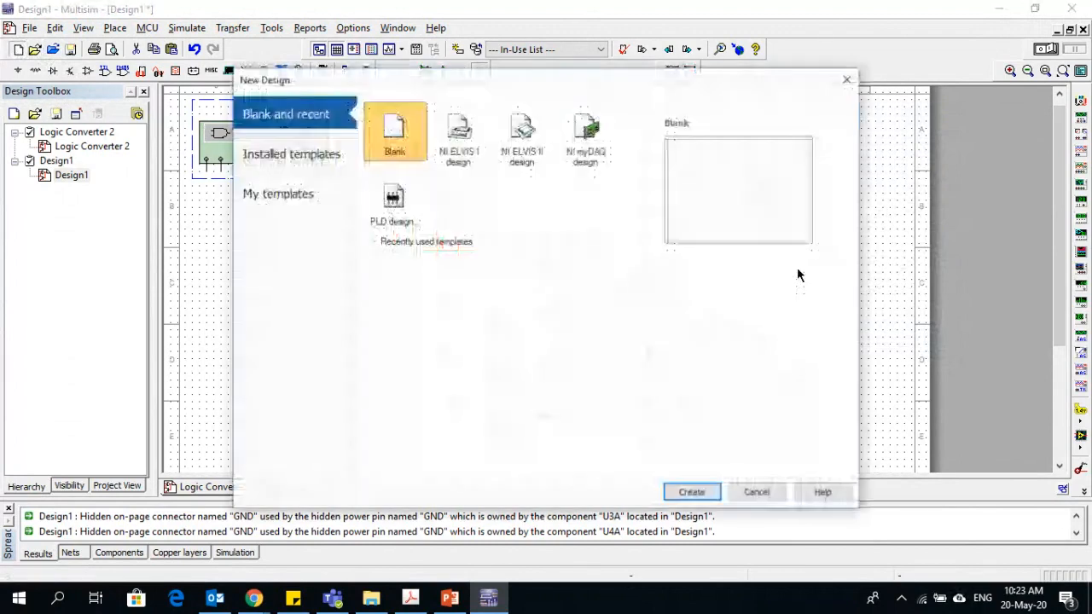
left_click(692, 494)
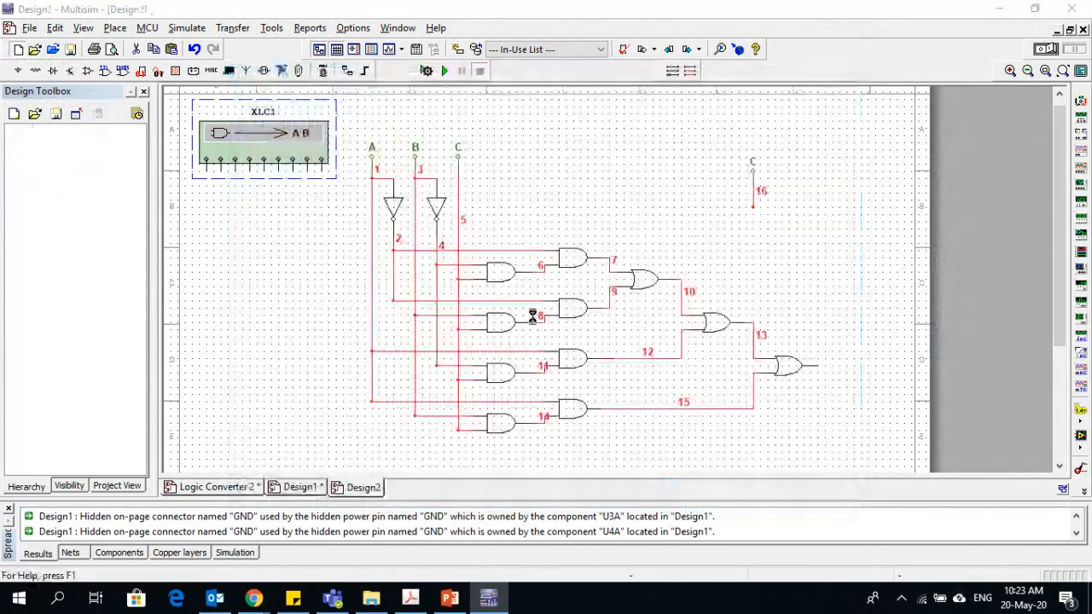
left_click(1080, 249)
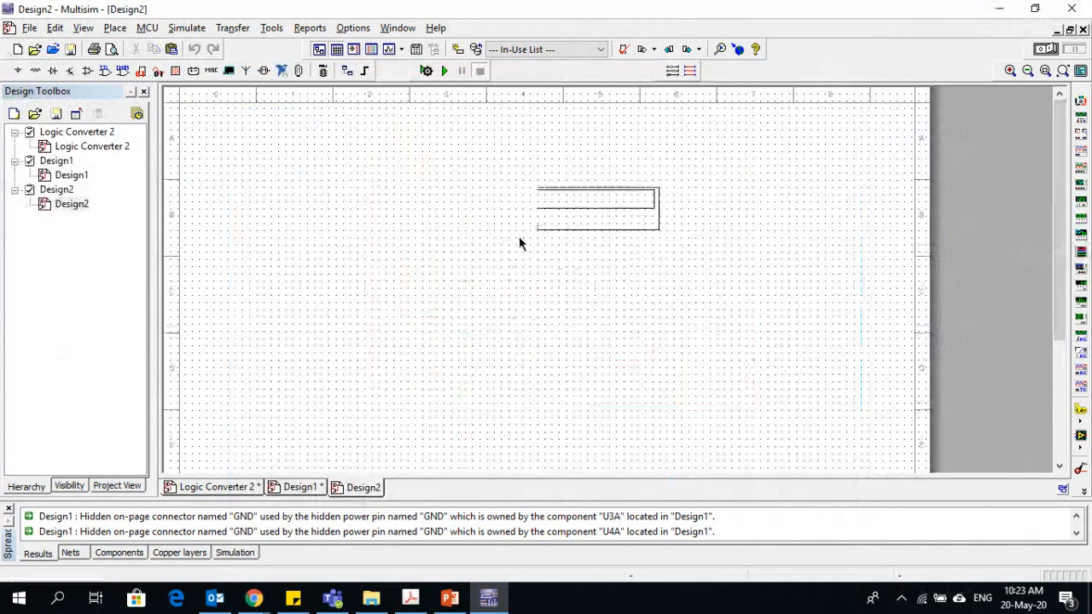
left_click(264, 180)
double_click(263, 176)
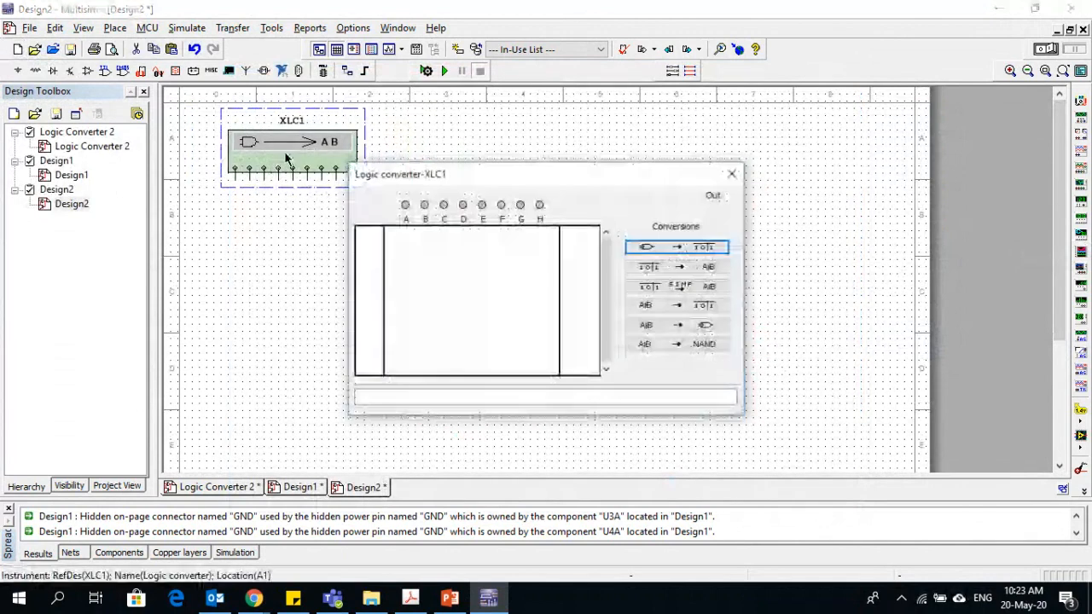
Step: Enter the Boolean expression AB'+CA+A' in the new design's logic converter
left_click(399, 396)
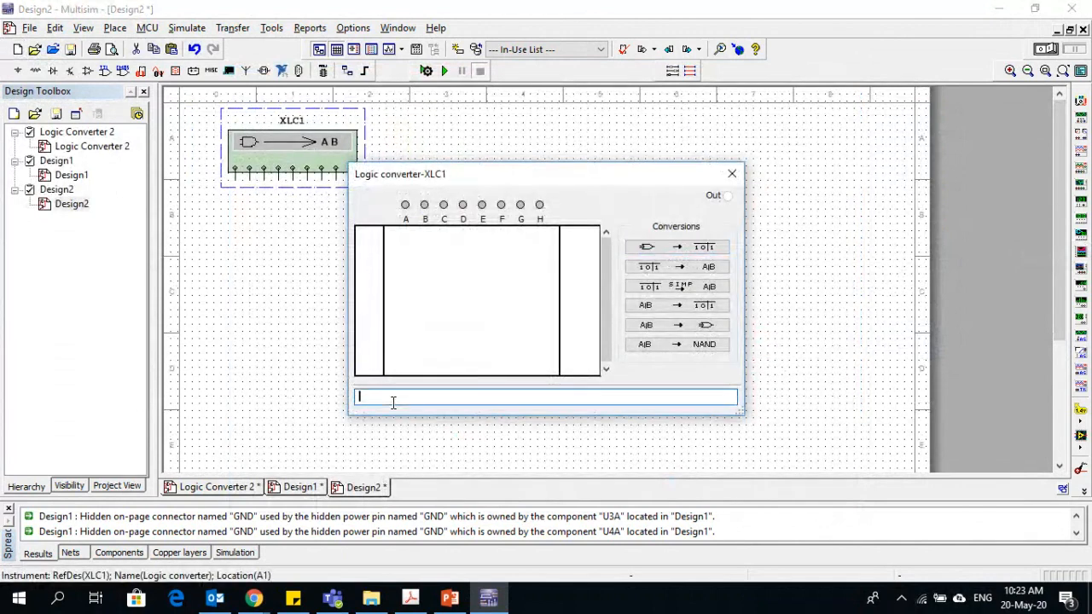
type("AB'+CA")
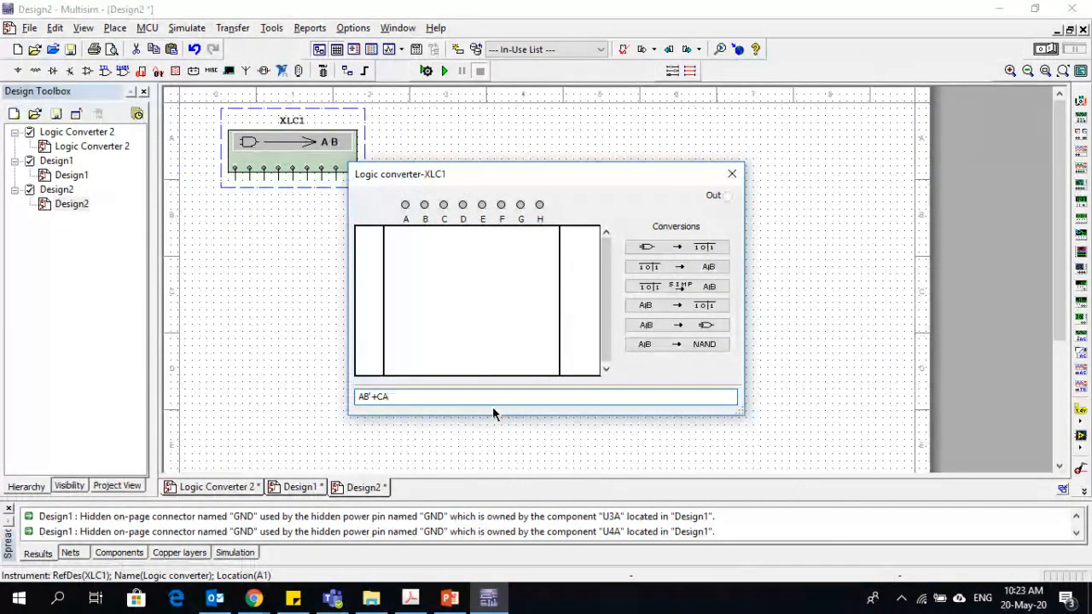
type("+")
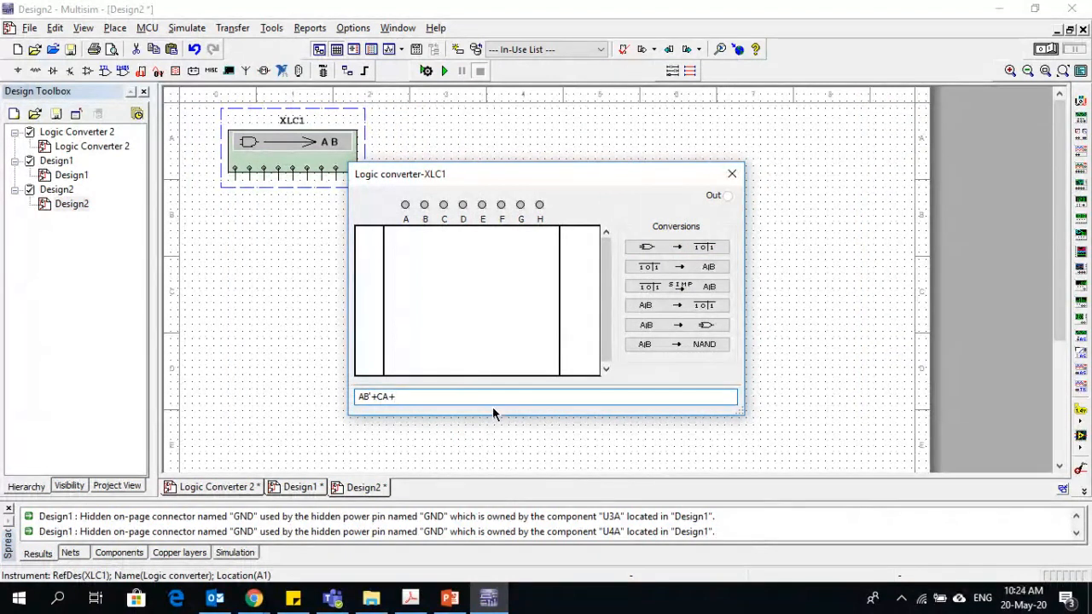
type("A")
left_click_drag(418, 397, 325, 393)
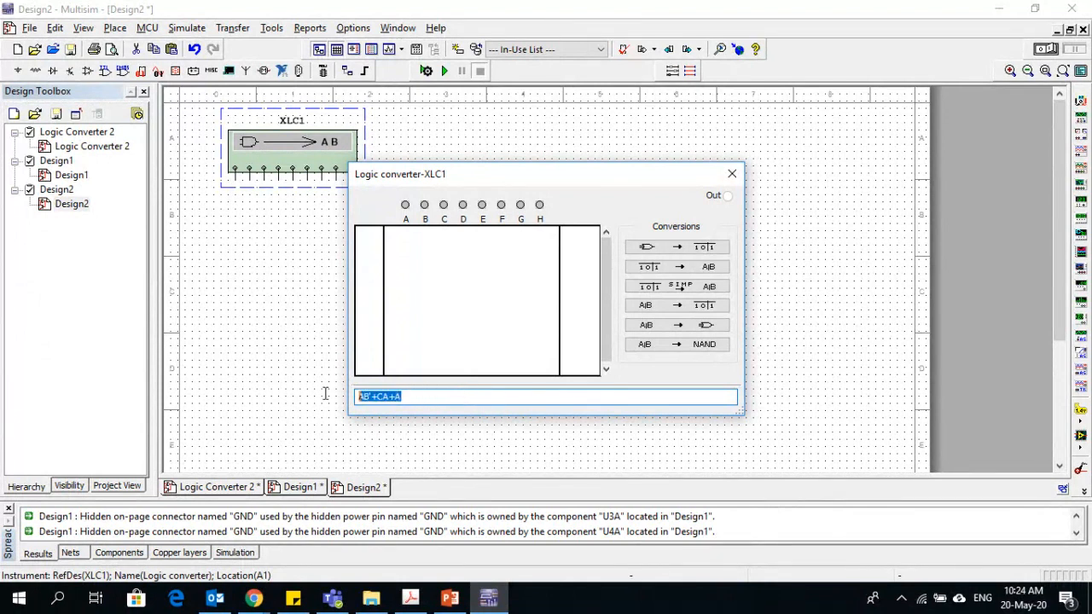
left_click(396, 398)
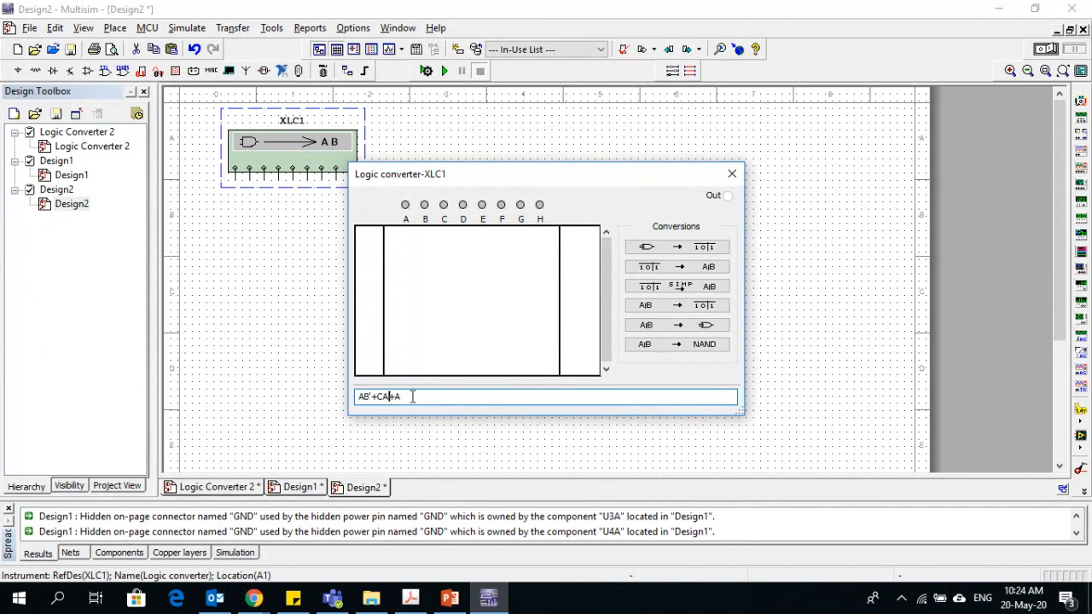
left_click(413, 398)
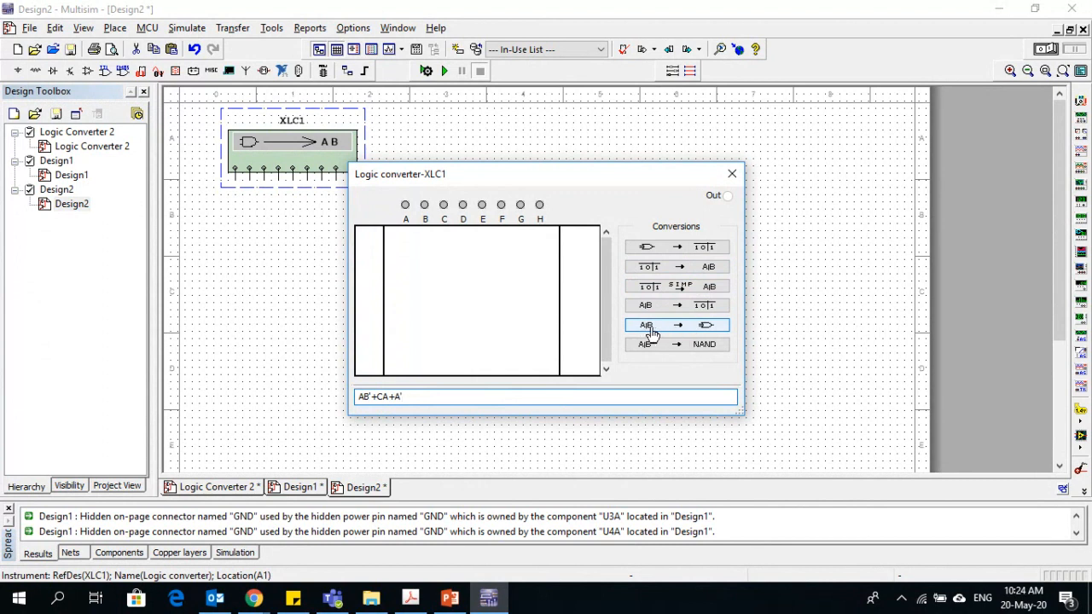
Step: Convert the expression AB'+CA+A' to a gate circuit and place it below and to the right of XLC1
left_click(682, 327)
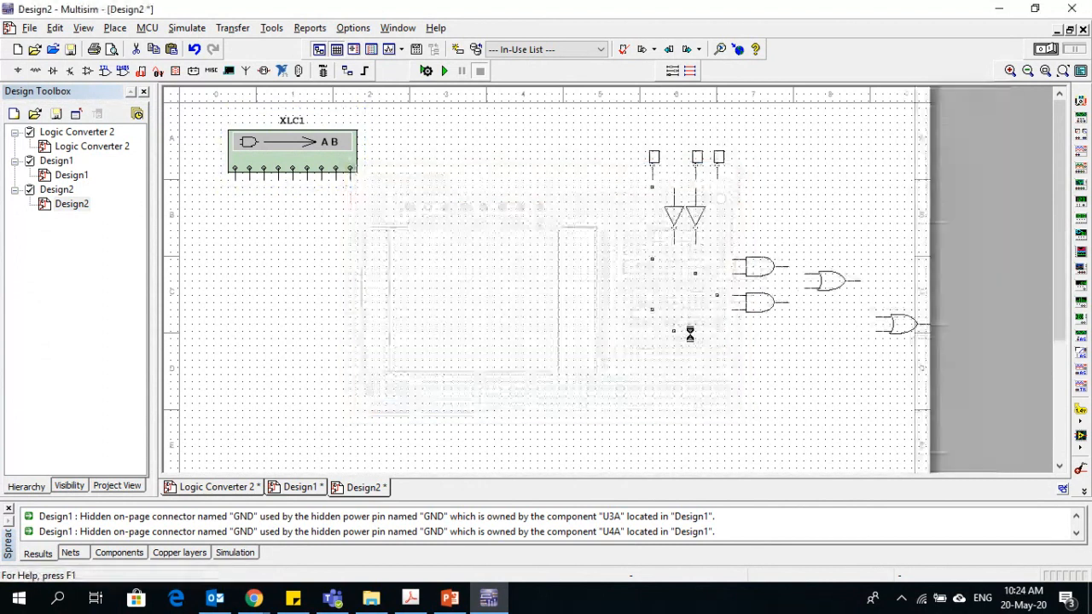
left_click(408, 360)
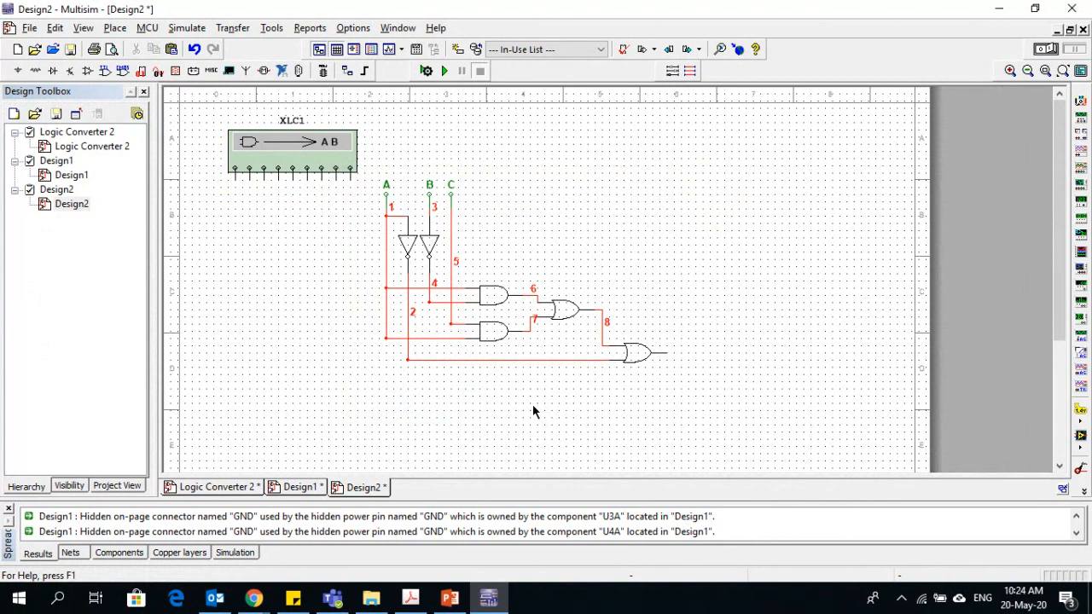
Step: Try to generate a simplified Boolean expression from XLC1's truth table with AB'+CA+A' in the expression field
double_click(267, 162)
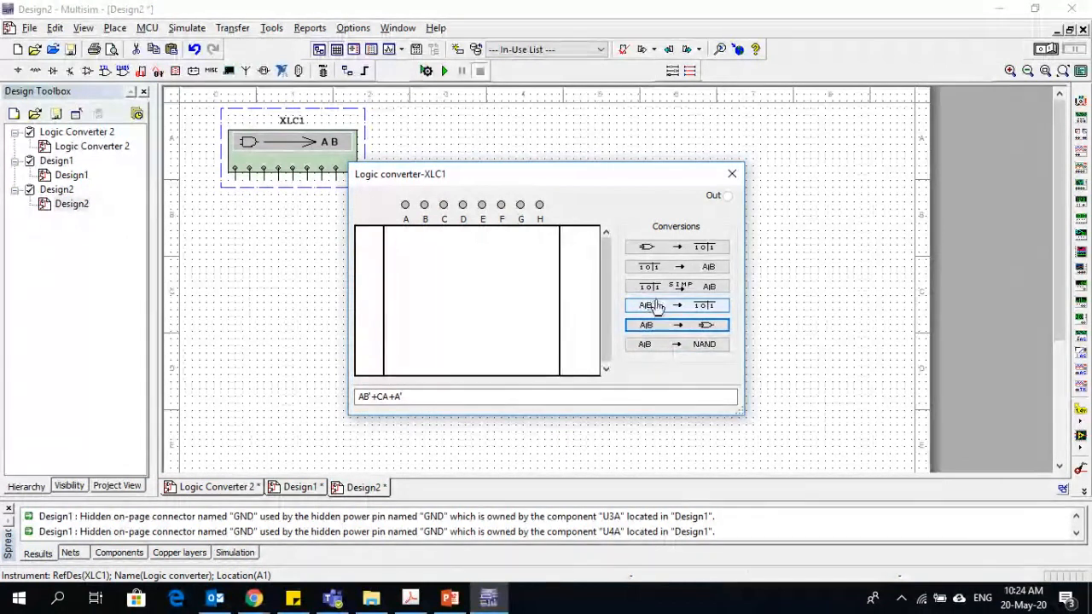
left_click_drag(408, 395, 332, 394)
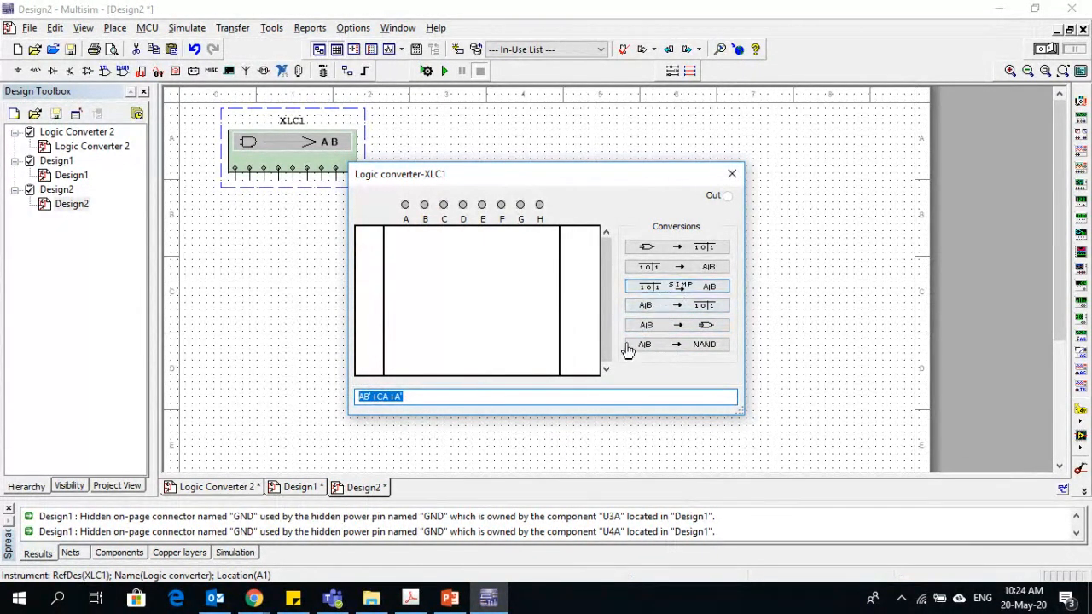
left_click(542, 394)
left_click(661, 287)
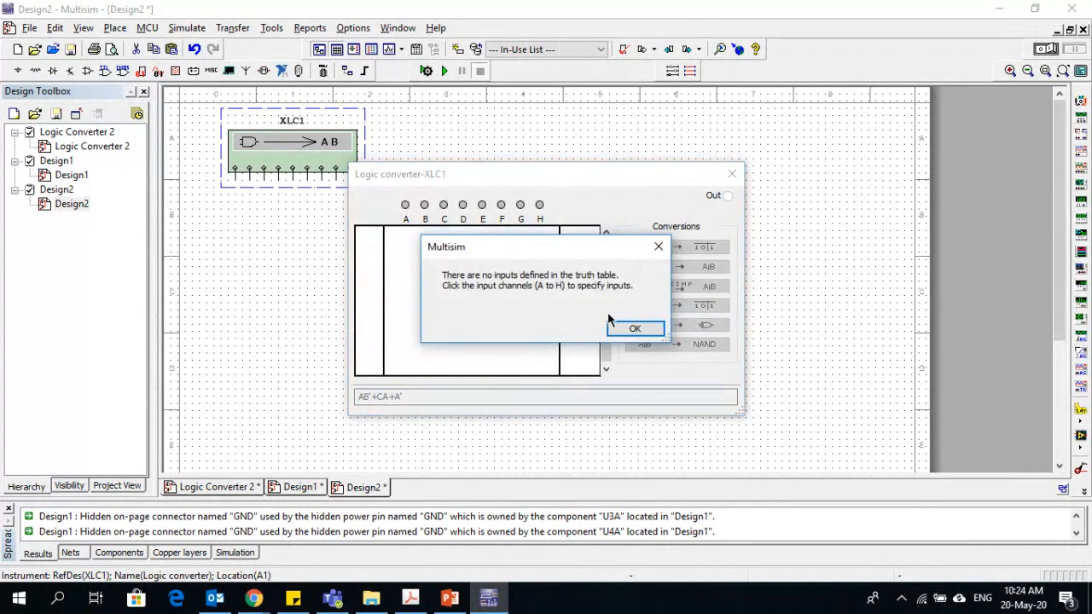
left_click(634, 329)
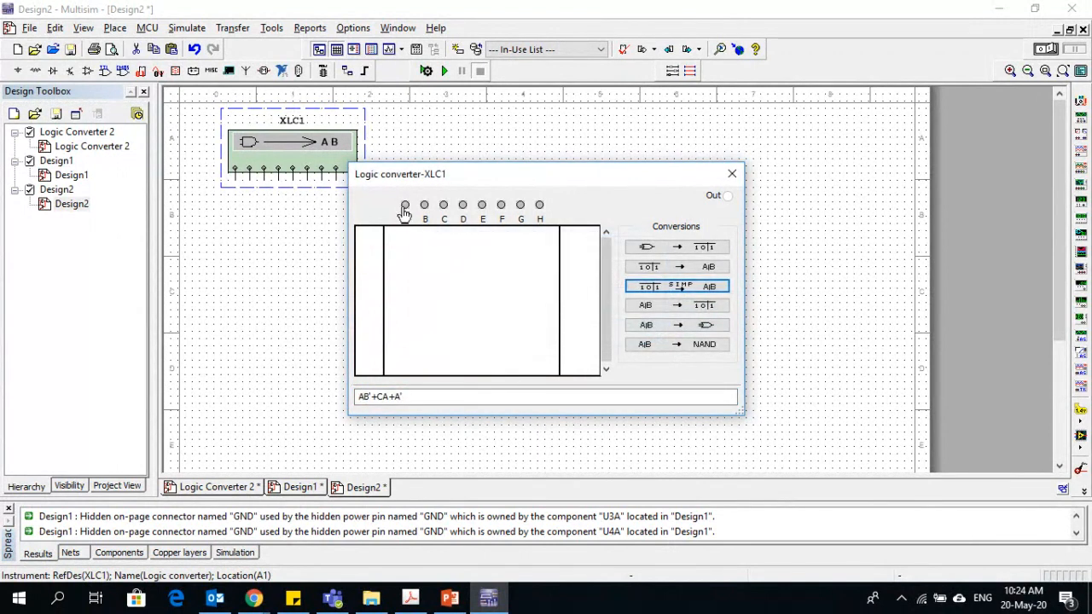
Step: Enable input channels A, B and C for the truth table in XLC1's logic converter, and close its window
left_click(405, 204)
left_click(424, 204)
left_click(442, 207)
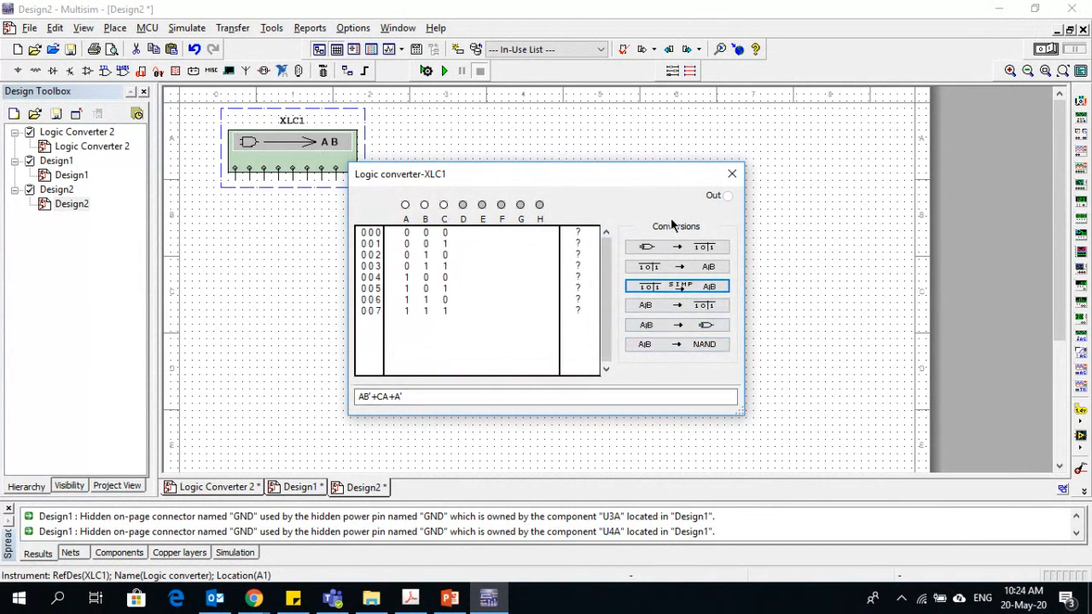
left_click(731, 173)
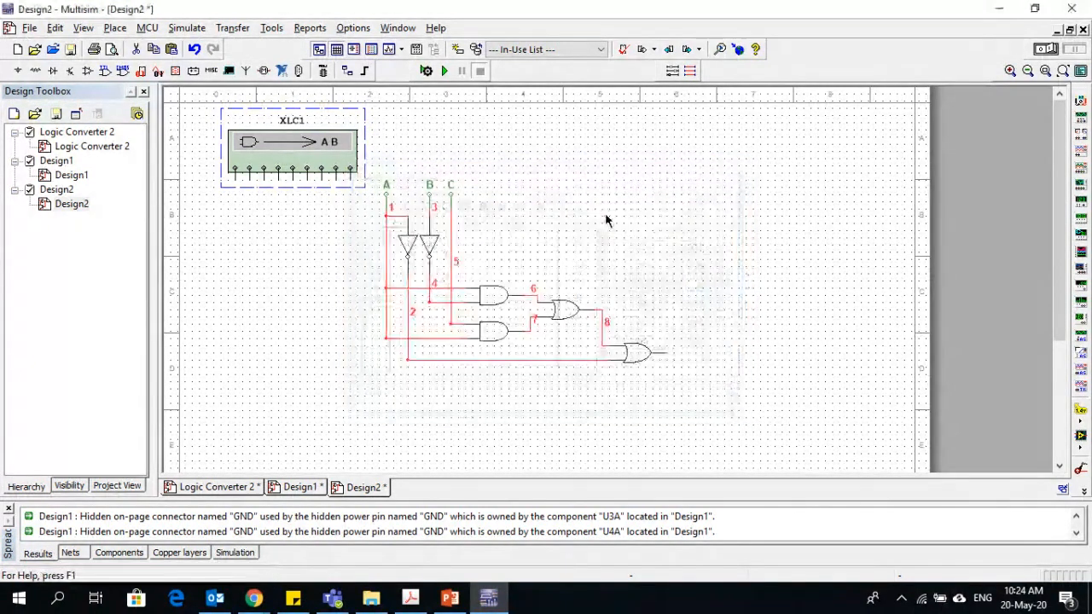
Step: Reopen XLC1's logic converter in Design2, review the expression AB'+CA+A' and the conversion options, and close the window
double_click(324, 167)
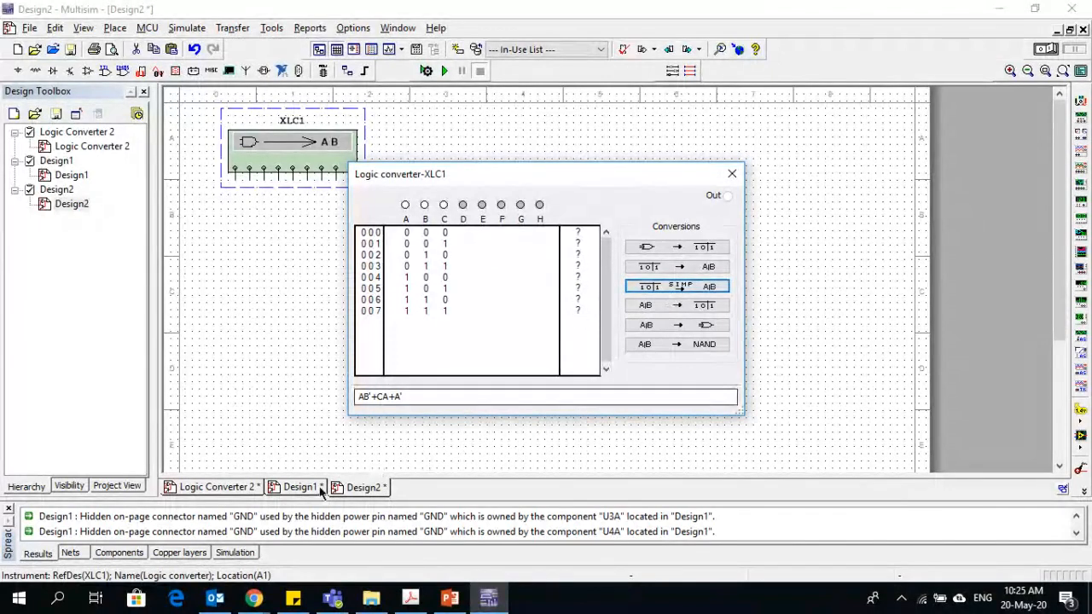
left_click_drag(414, 398, 338, 397)
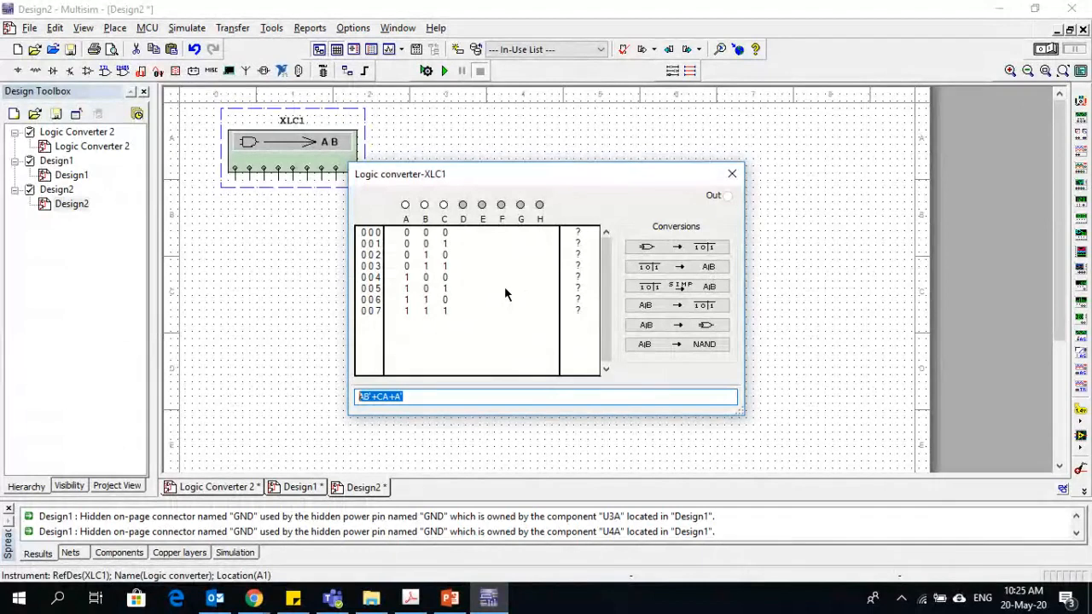
left_click(418, 397)
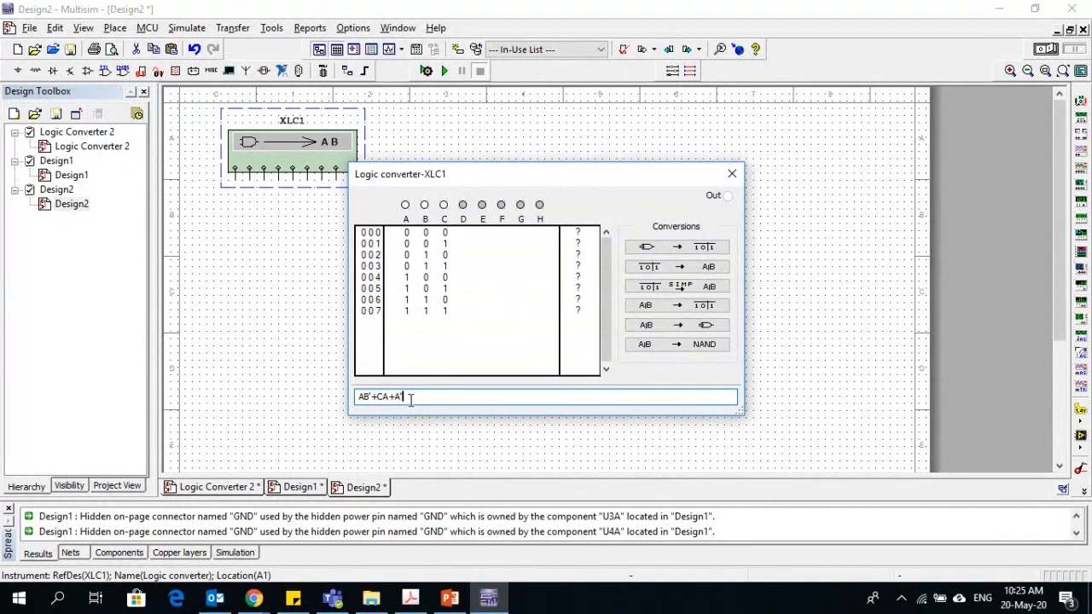
left_click(732, 176)
Step: Return to the Logic Converter 2 design and examine the generated gate circuit beside the original one
left_click(215, 487)
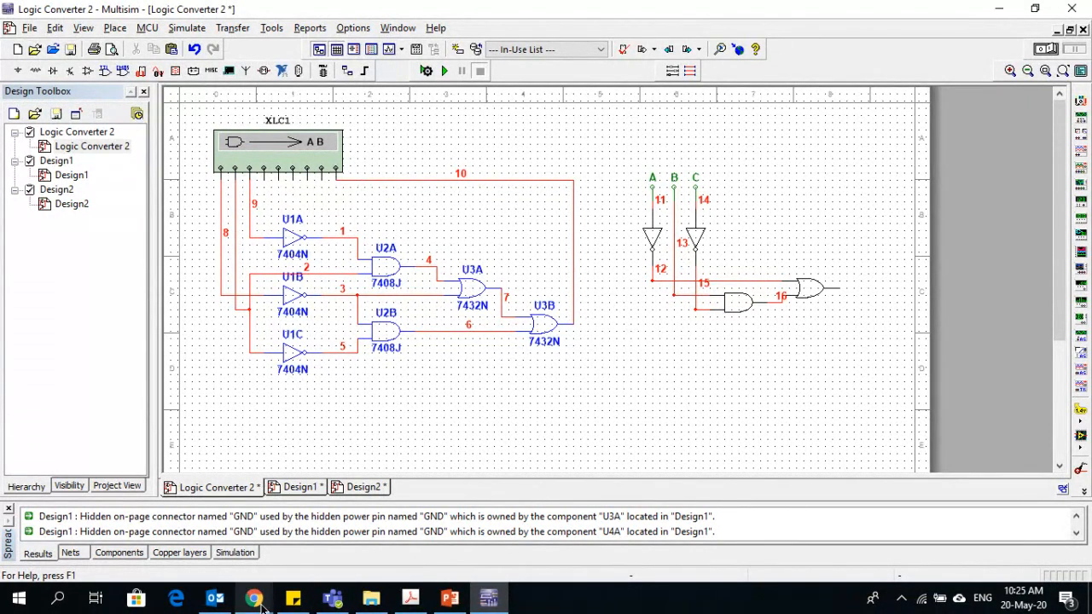
mouse_move(262, 604)
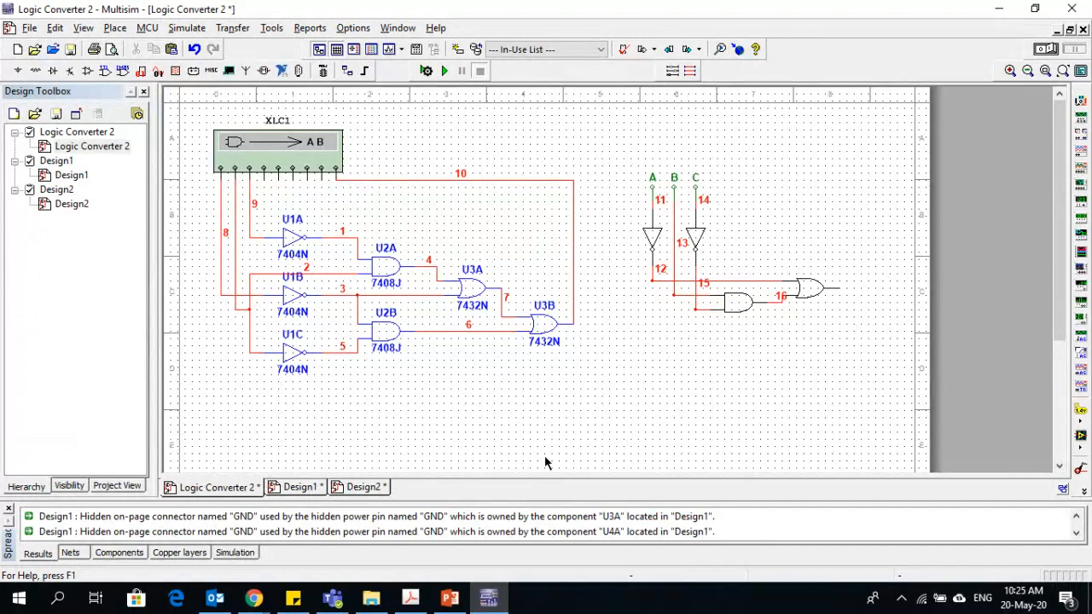
left_click_drag(620, 160, 851, 341)
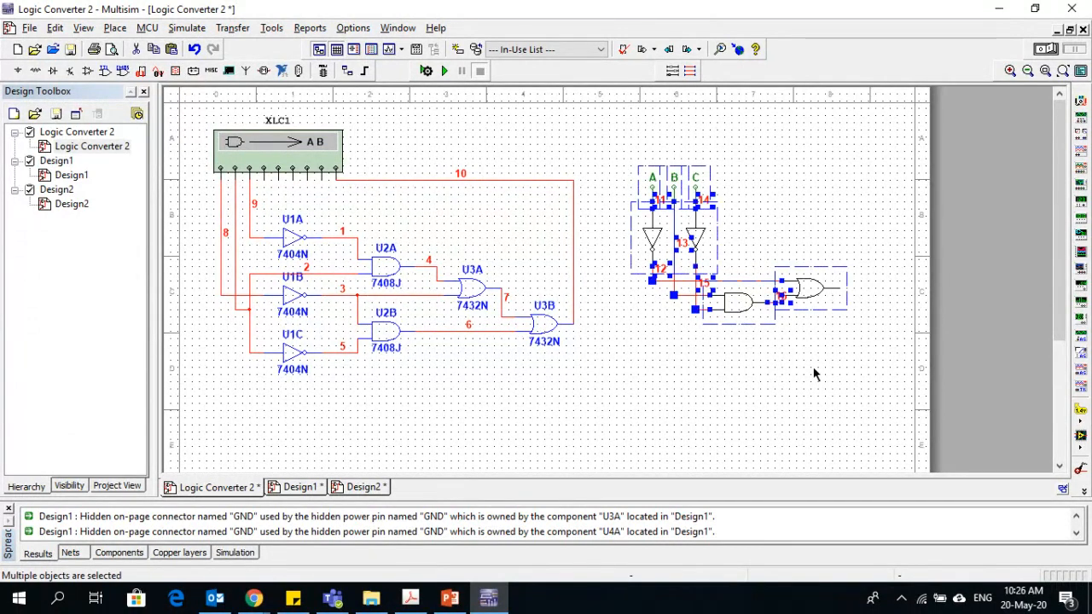
left_click(785, 378)
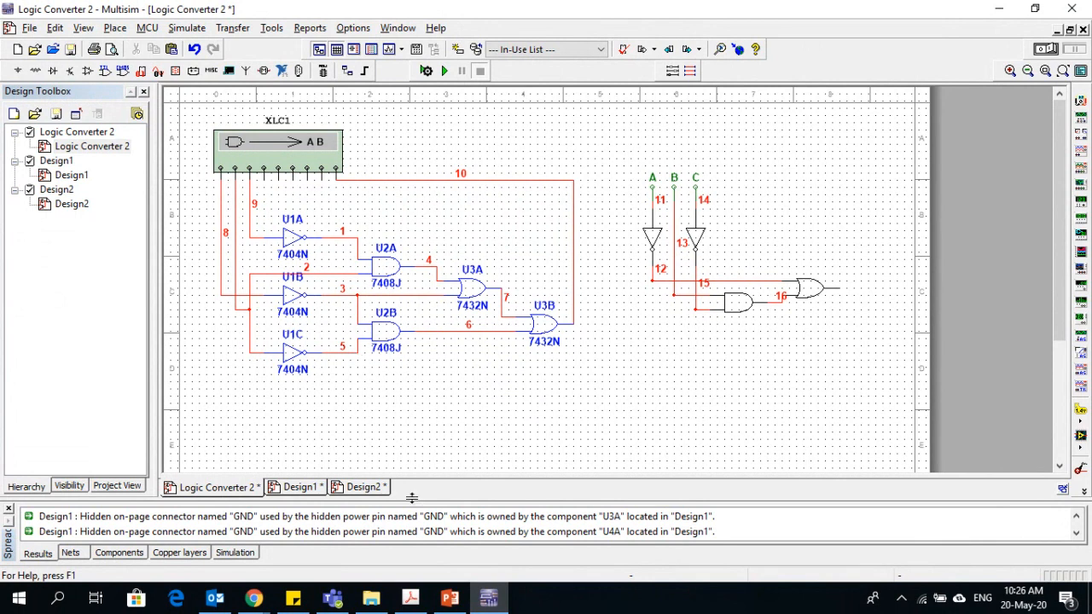
Step: Switch to the PowerPoint presentation and view slide 2 with the example combination logic circuit and its truth table
left_click(450, 599)
left_click(141, 284)
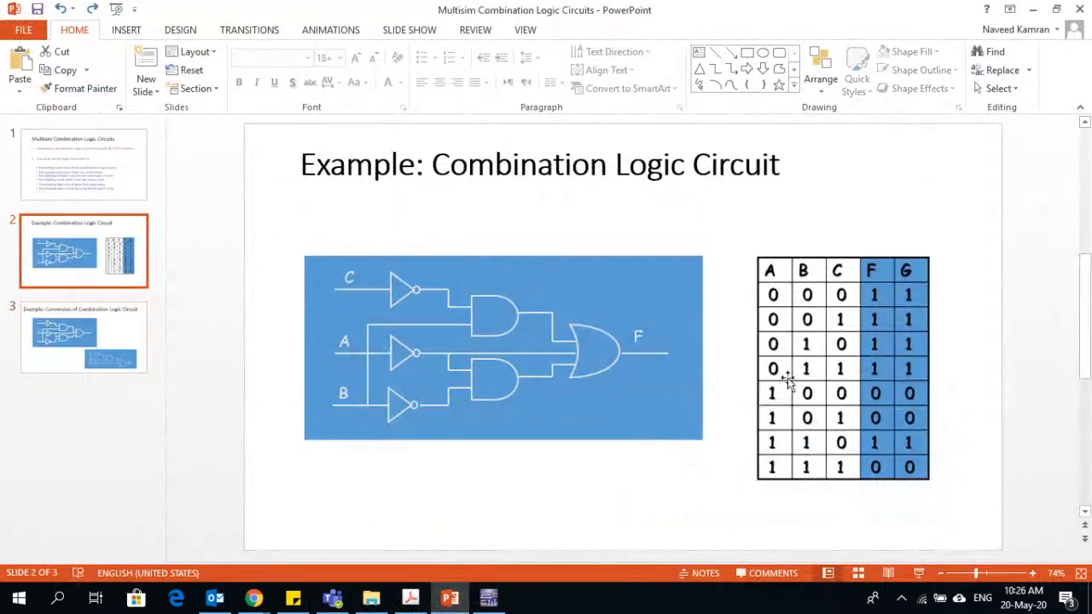